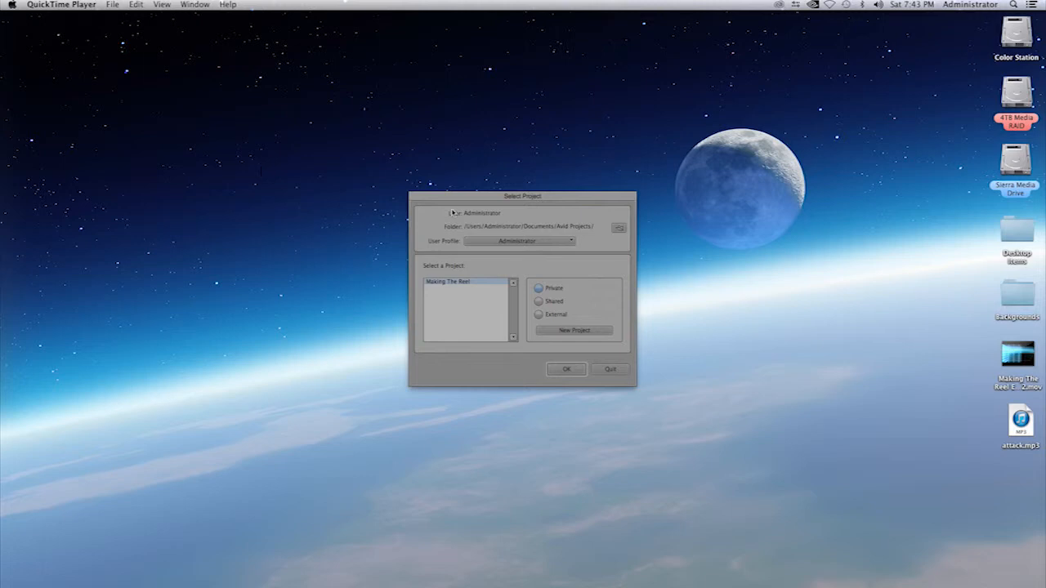
# Step: View the folder chooser for the private project directory and leave it without changing the folder
pyautogui.moveTo(565, 198)
pyautogui.mouseDown()
pyautogui.moveTo(557, 179)
pyautogui.moveTo(562, 185)
pyautogui.mouseUp()
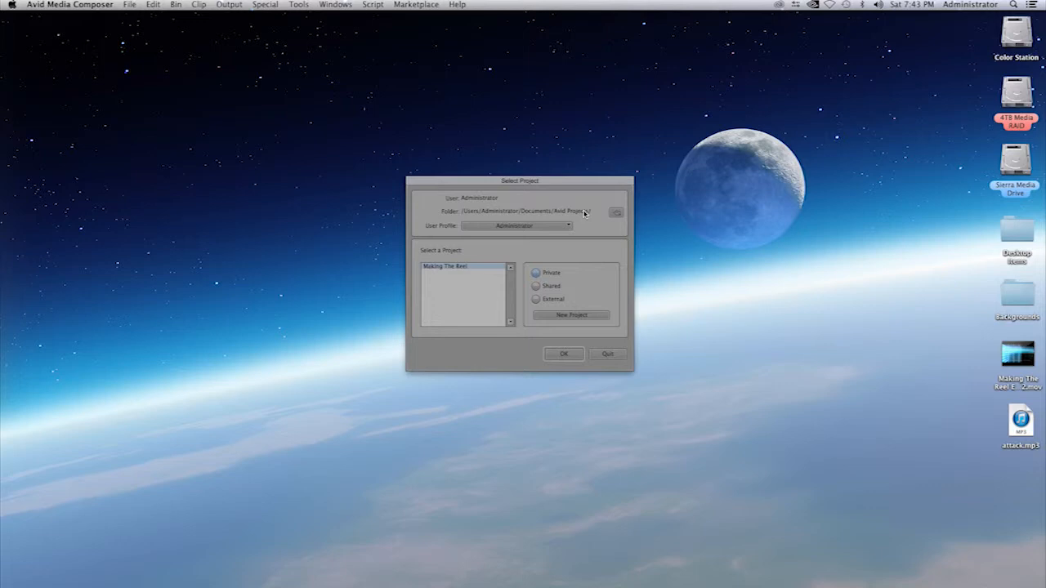
pyautogui.click(617, 214)
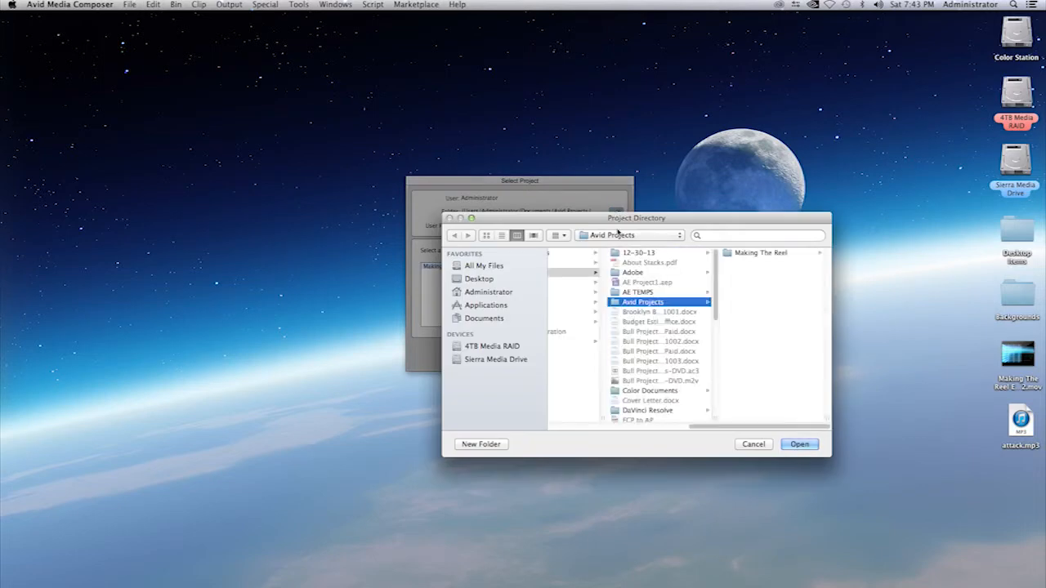
pyautogui.click(754, 444)
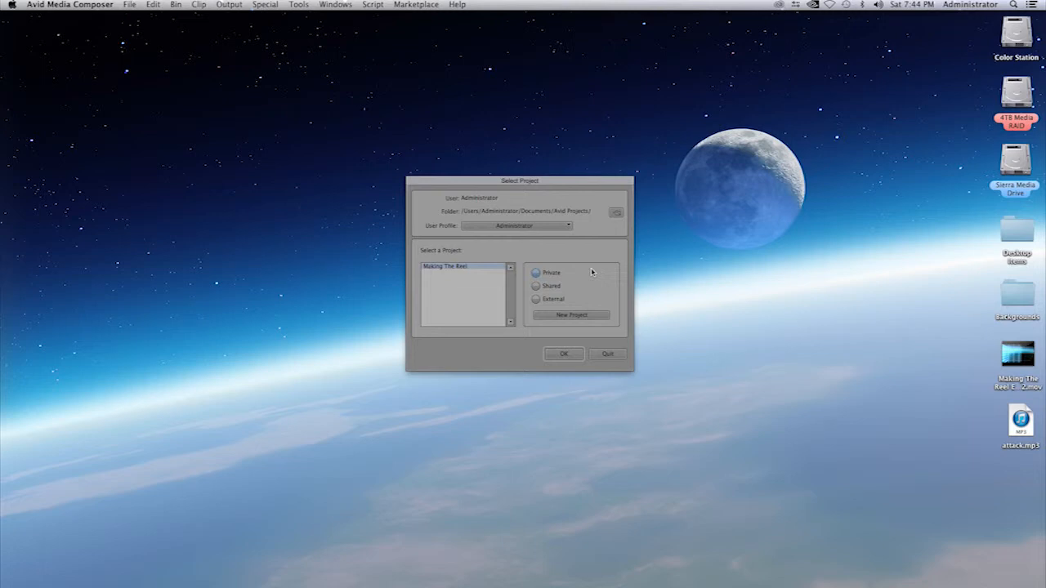
# Step: Create a private project named New Project with the 1080i/59.94 format, YCbCr 709 color space and 1920x1080 raster
pyautogui.click(480, 273)
pyautogui.click(575, 315)
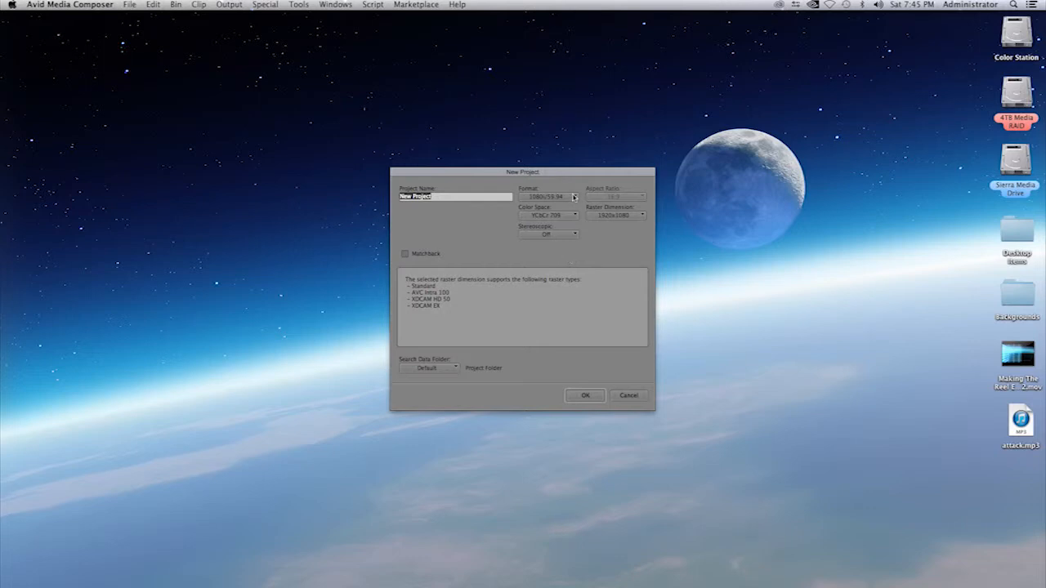
pyautogui.click(575, 197)
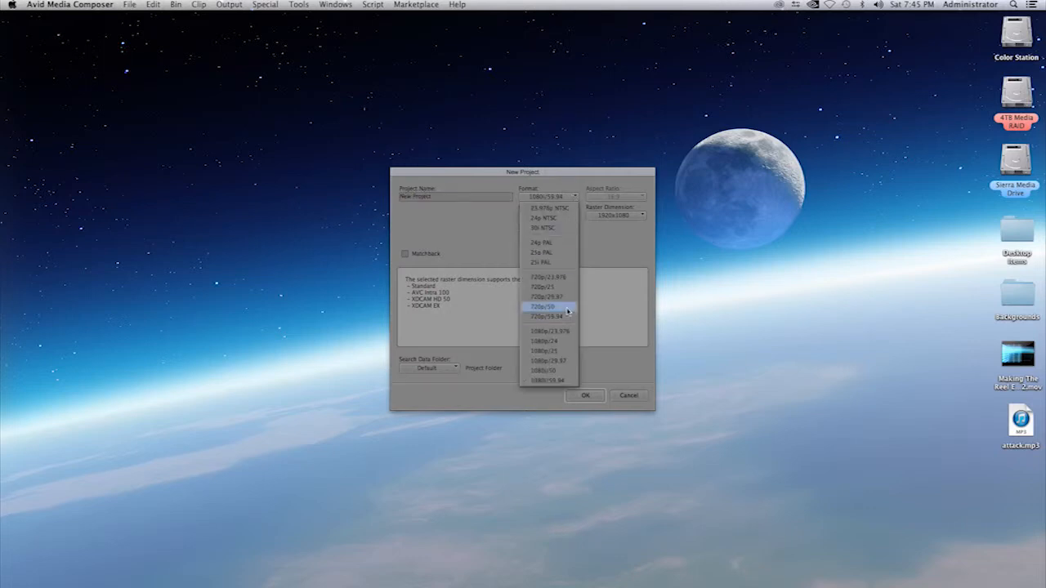
pyautogui.click(602, 254)
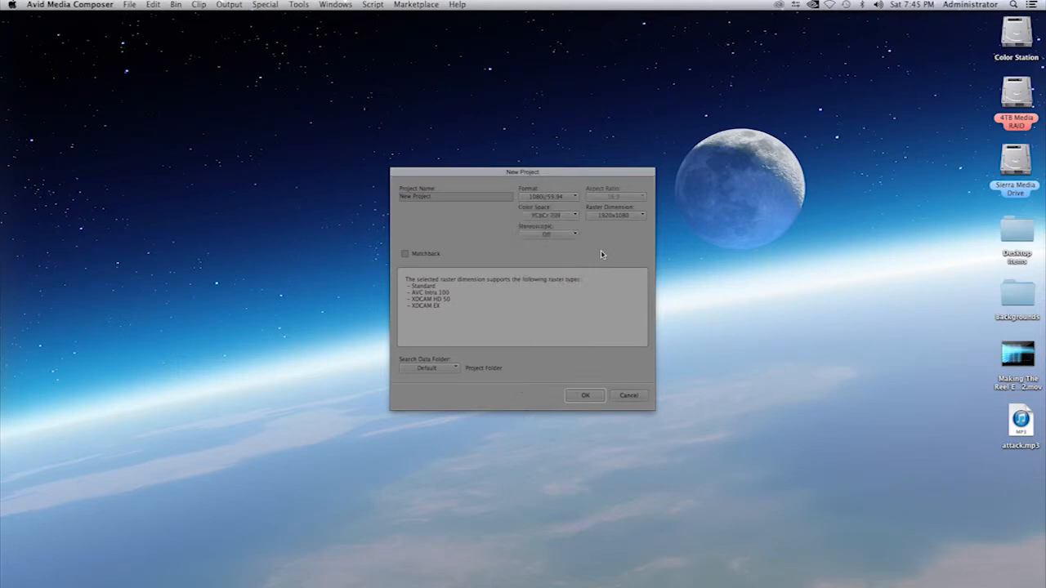
pyautogui.click(585, 397)
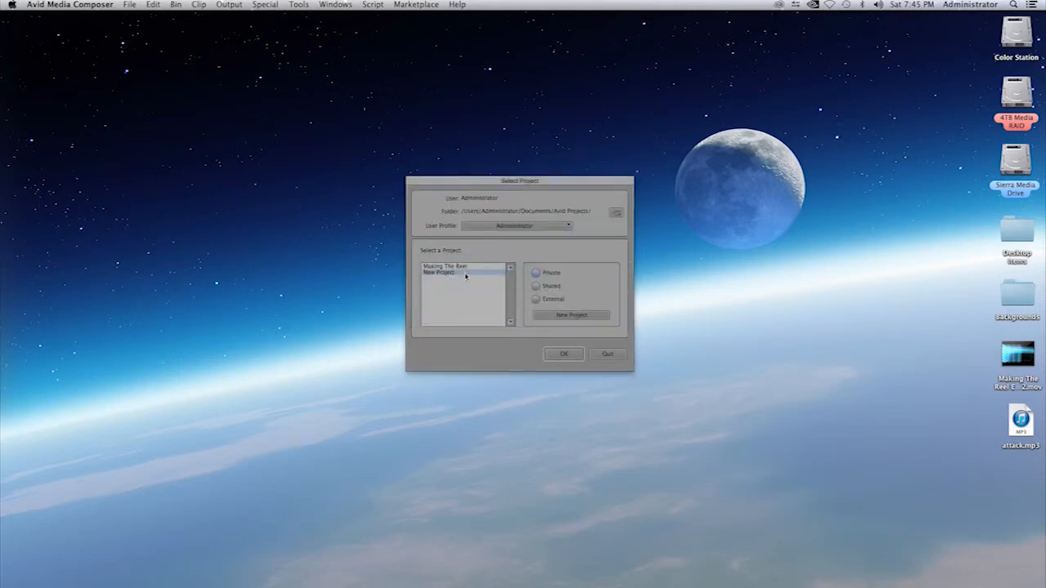
# Step: Select the Making The Reel project and compare the Private, Shared and External project locations
pyautogui.click(451, 267)
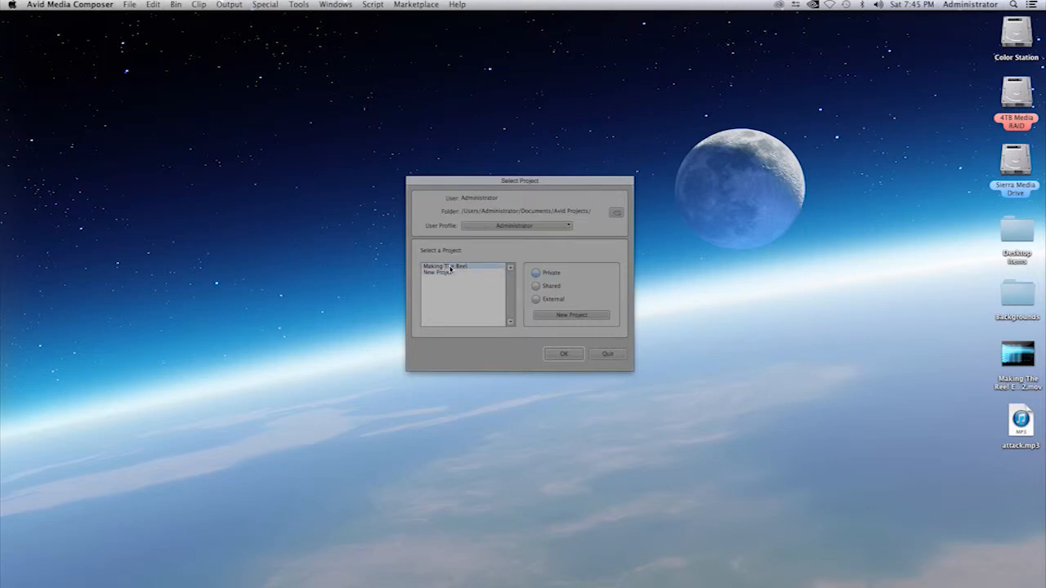
pyautogui.click(536, 287)
pyautogui.click(537, 299)
pyautogui.click(536, 273)
pyautogui.click(536, 287)
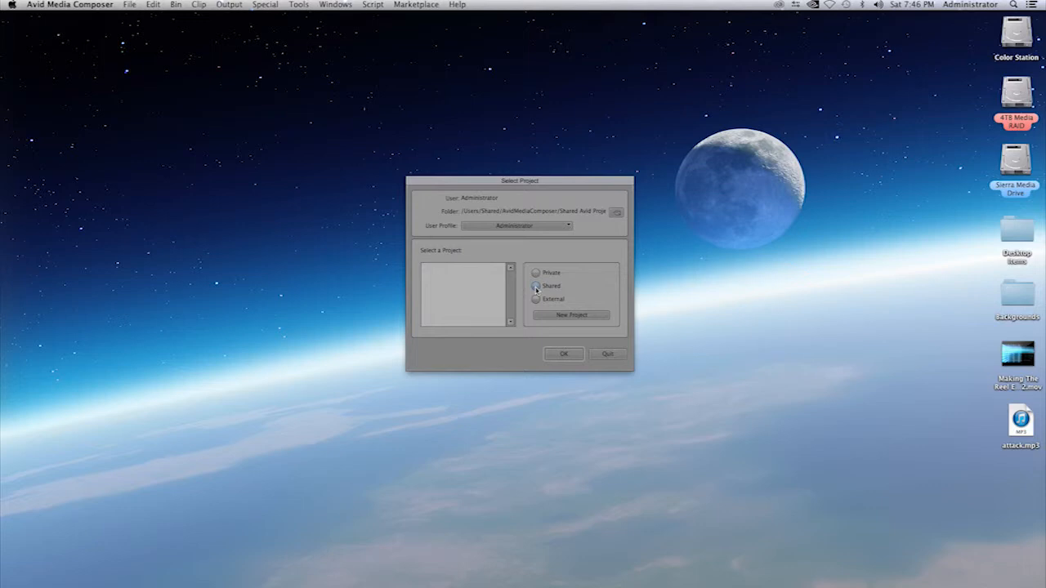
pyautogui.click(535, 300)
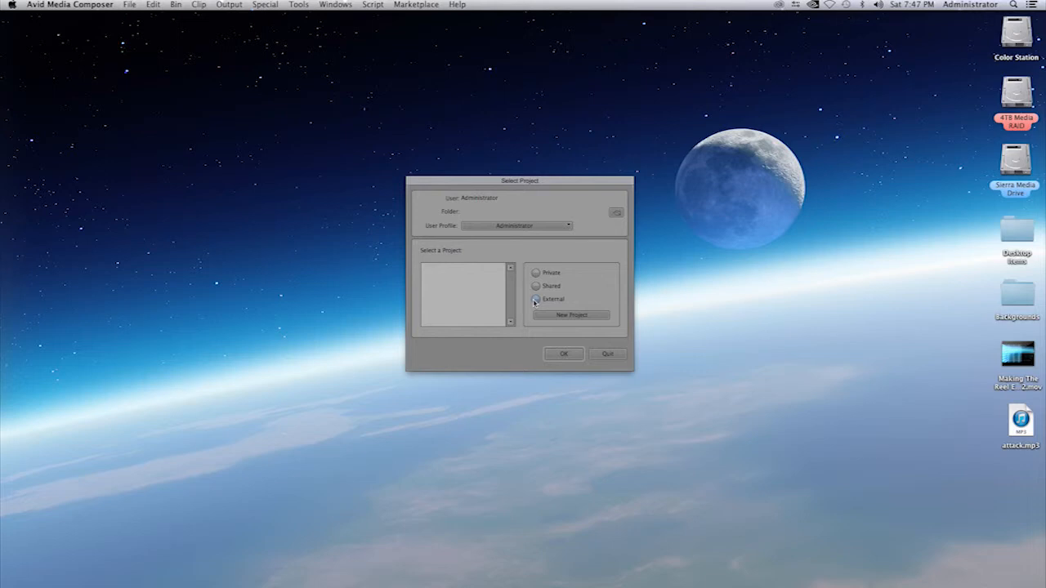
# Step: Open the private Making The Reel project and close the window of its empty Making The Reel Bin1
pyautogui.click(536, 273)
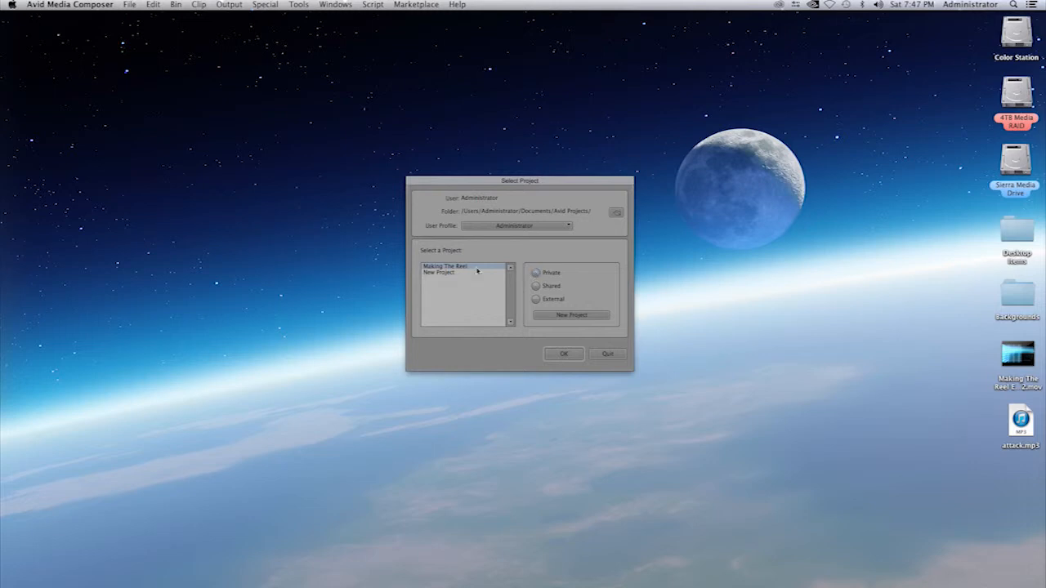
pyautogui.click(564, 355)
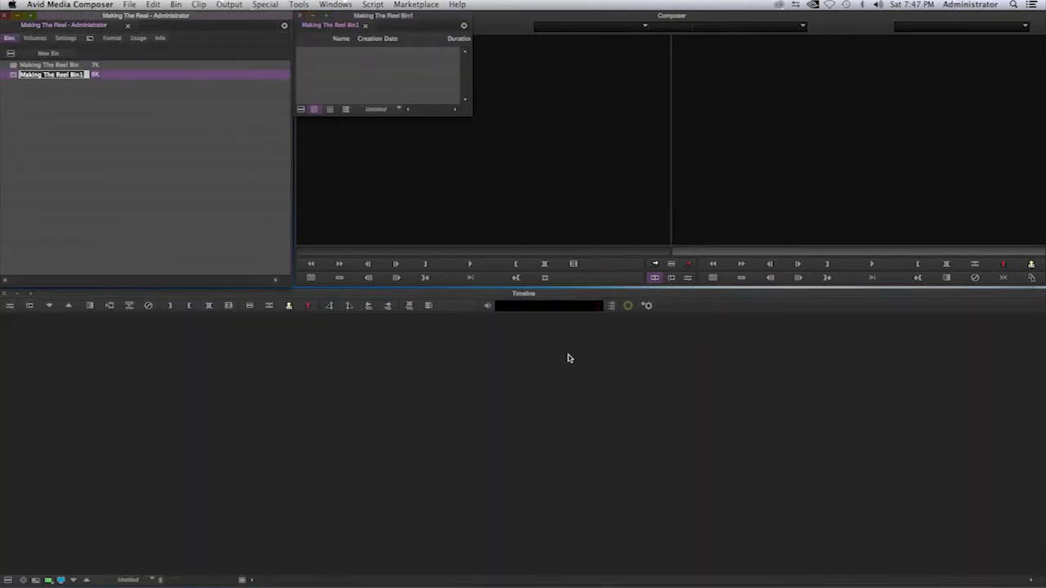
pyautogui.moveTo(166, 62)
pyautogui.mouseDown()
pyautogui.moveTo(218, 185)
pyautogui.moveTo(202, 188)
pyautogui.mouseUp()
pyautogui.click(301, 16)
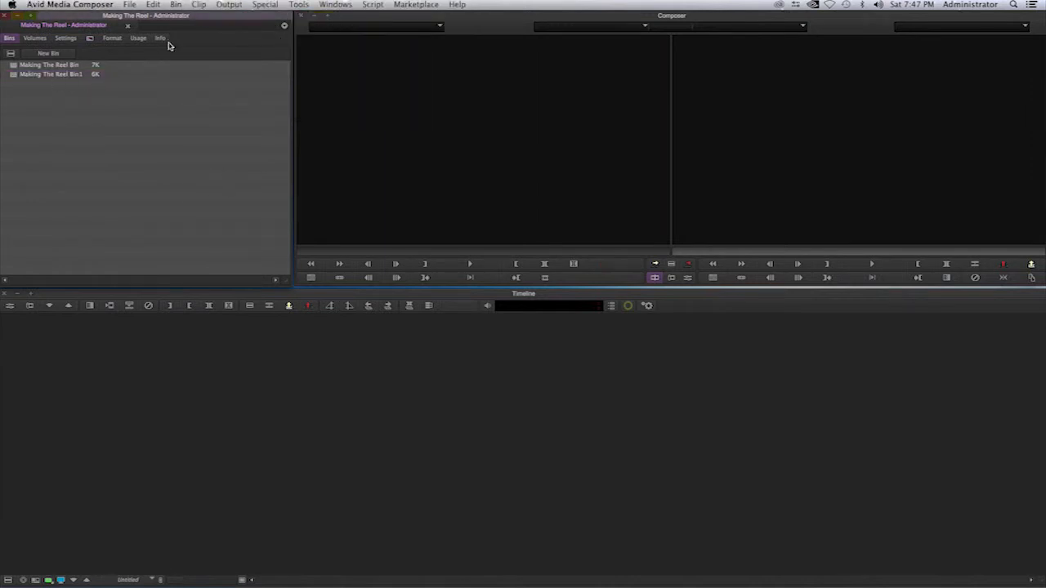
# Step: Activate the Composer, Timeline and project windows in turn to look over the workspace
pyautogui.click(454, 82)
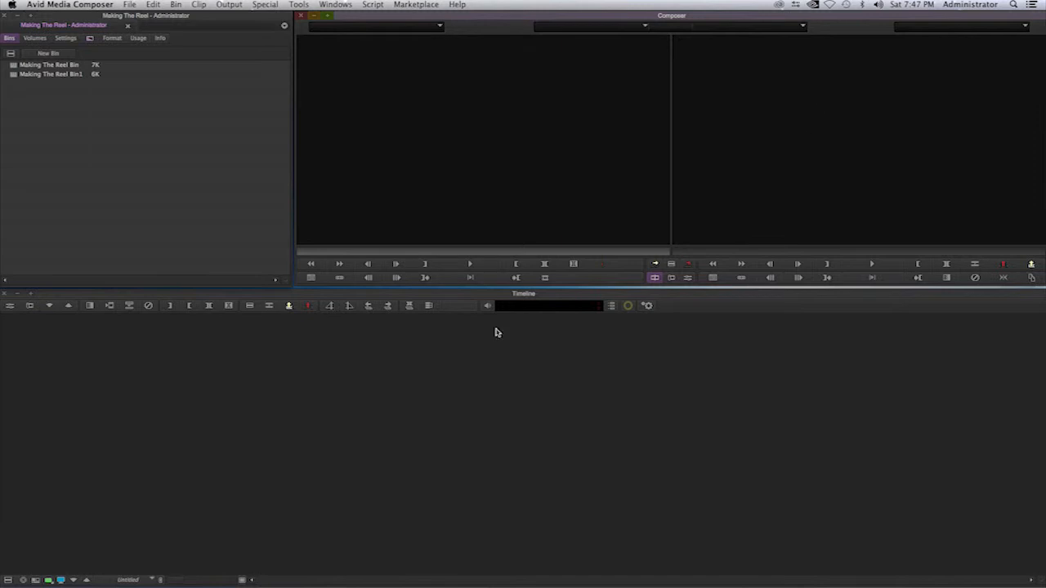
pyautogui.click(531, 392)
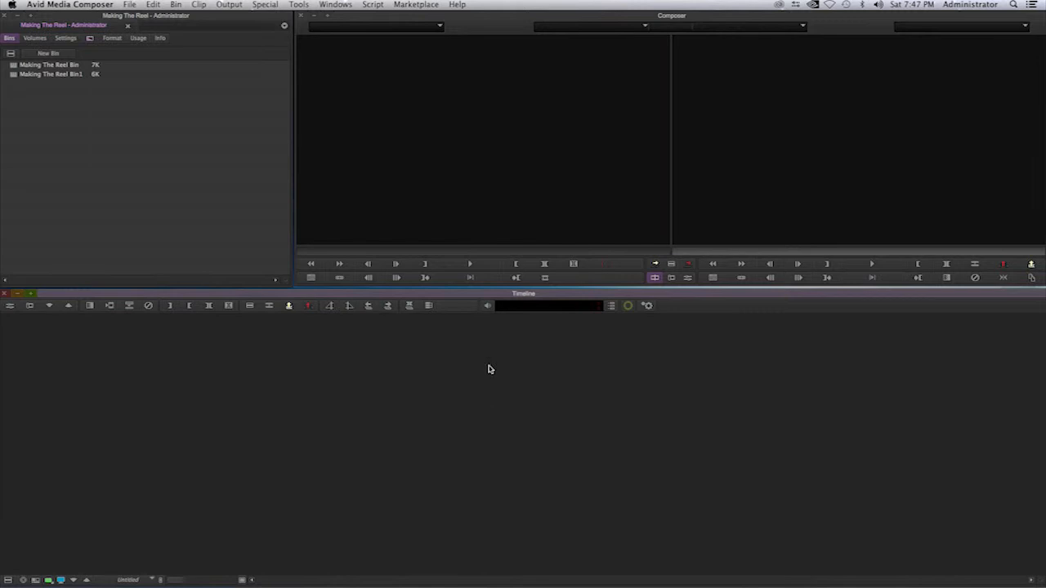
pyautogui.click(163, 118)
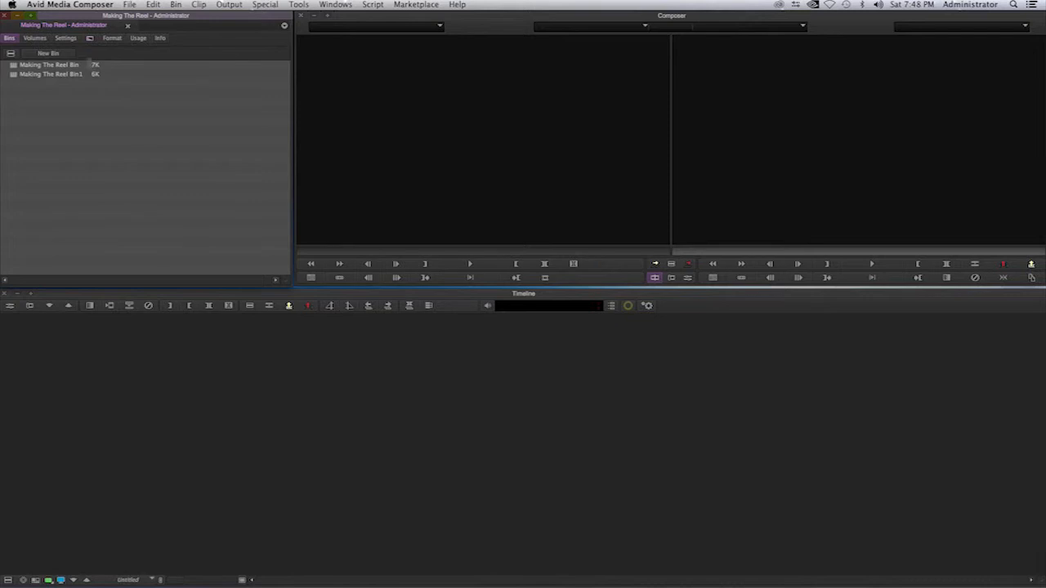
# Step: Create a bin named Video and move its window partly behind the project window
pyautogui.click(58, 55)
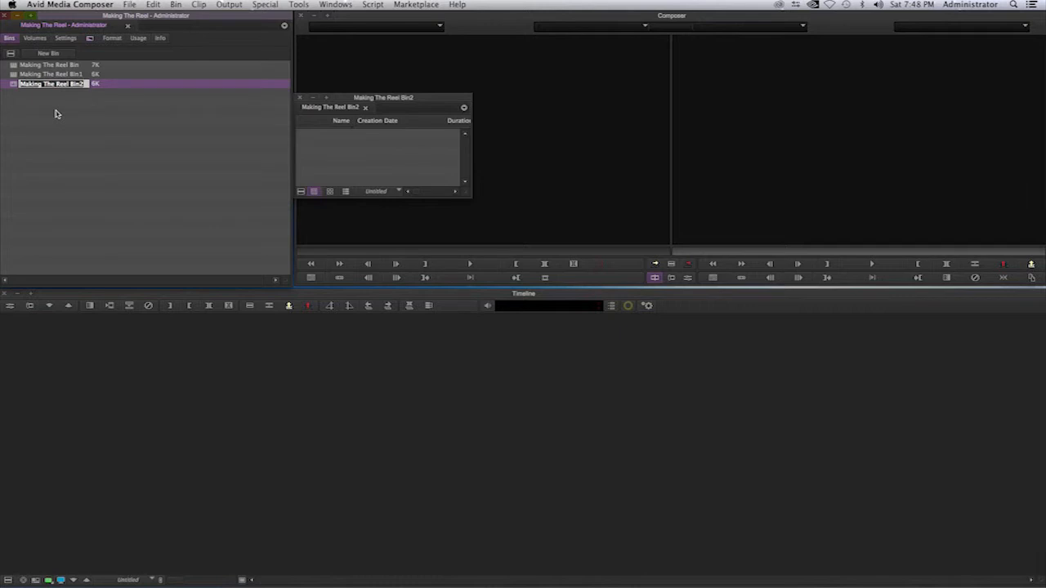
pyautogui.write('Video')
pyautogui.click(50, 111)
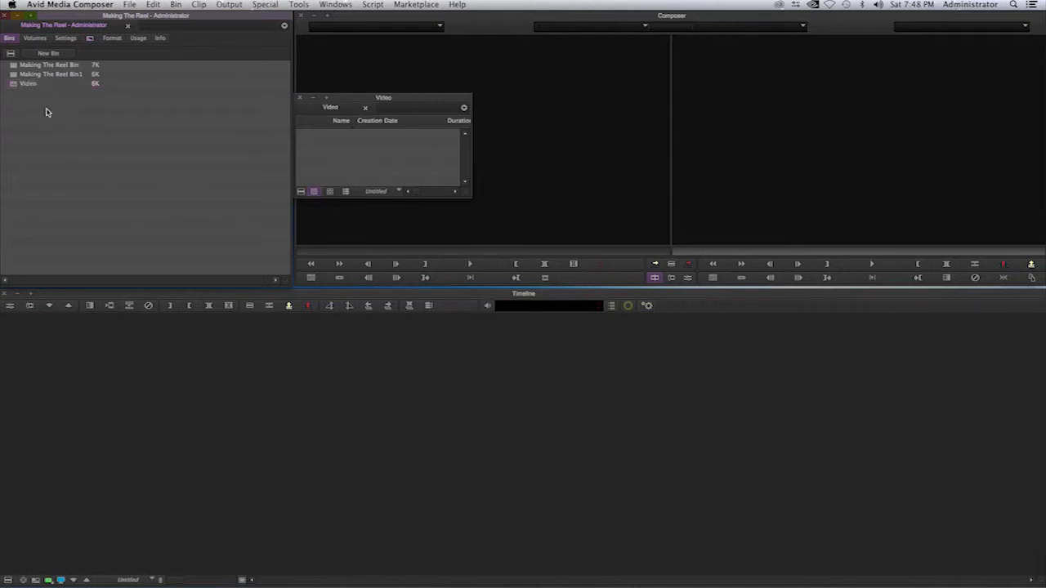
pyautogui.moveTo(436, 99); pyautogui.dragTo(300, 66)
pyautogui.click(81, 110)
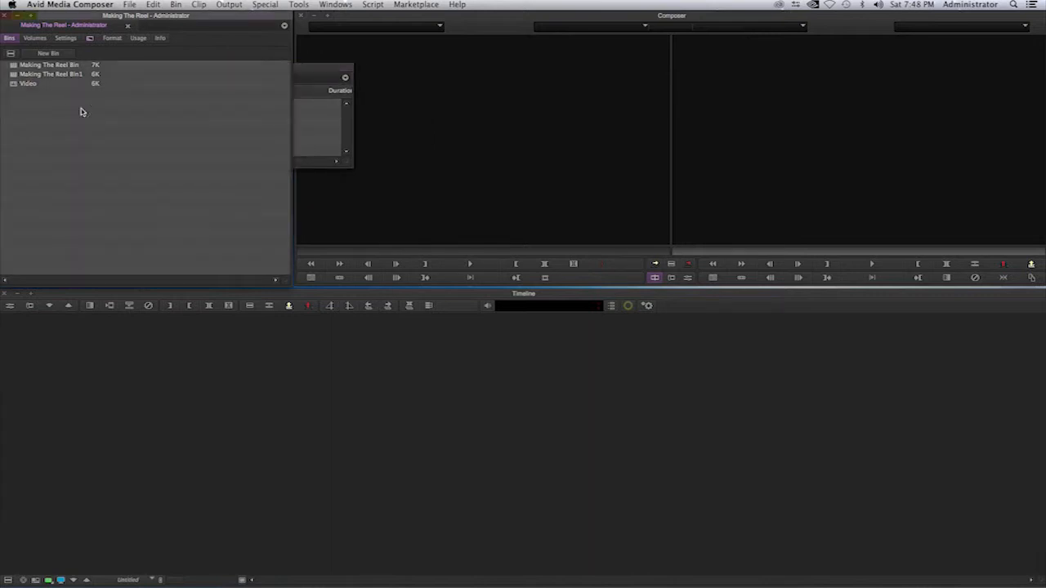
# Step: Create a bin named Audio and arrange its window directly below the Video bin window
pyautogui.click(57, 55)
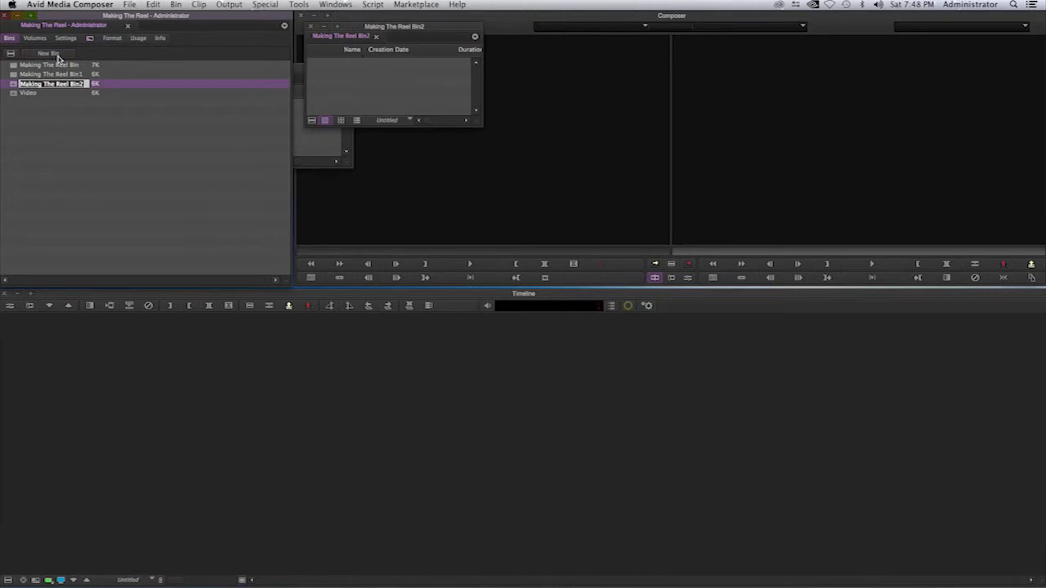
pyautogui.write('Audio')
pyautogui.click(130, 120)
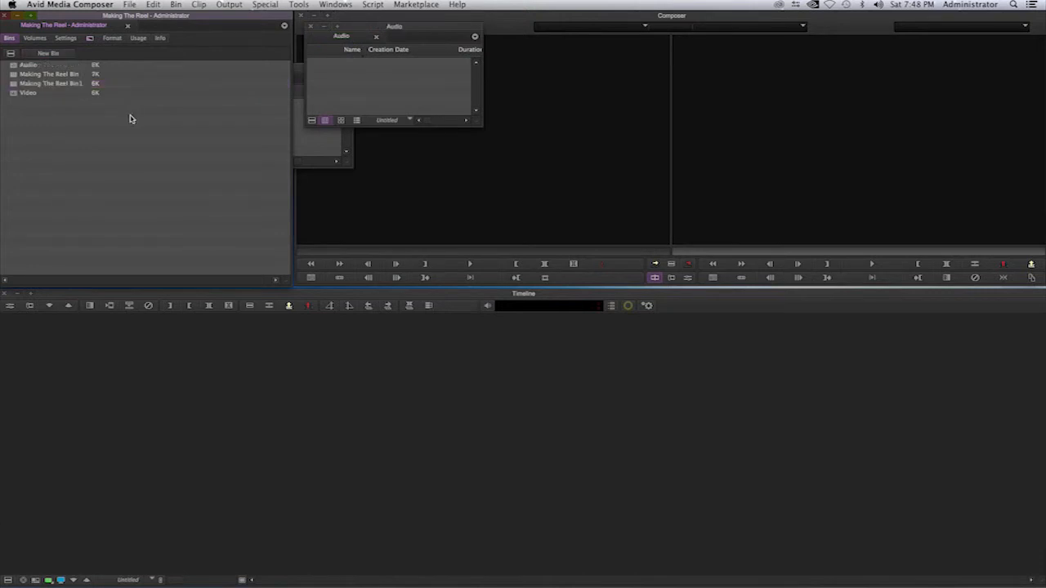
pyautogui.moveTo(412, 26); pyautogui.dragTo(303, 153)
pyautogui.moveTo(341, 68); pyautogui.dragTo(361, 39)
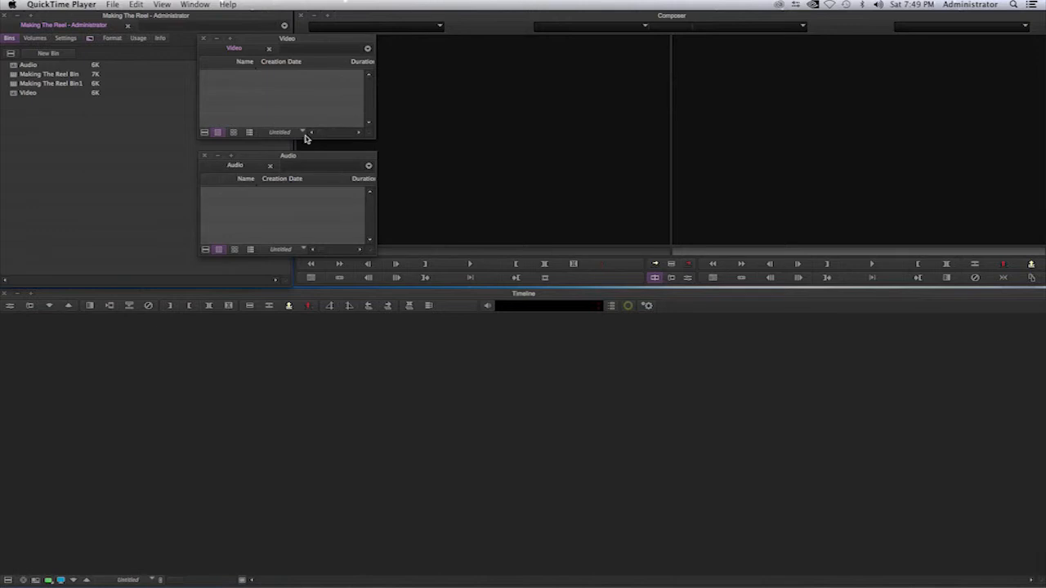
# Step: Dock the Audio bin as a tab in the Video bin window and make the combined window taller
pyautogui.click(243, 168)
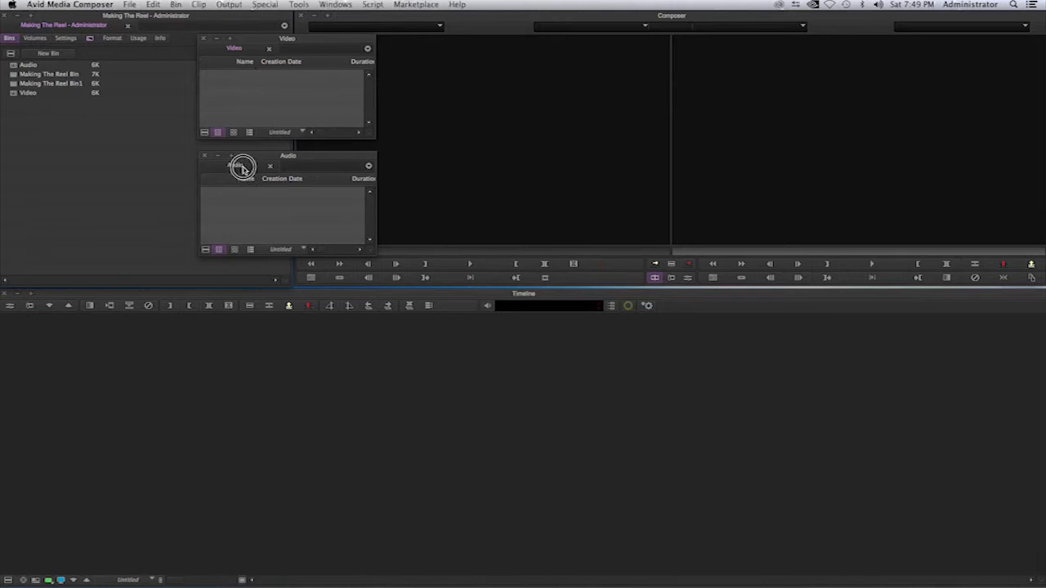
pyautogui.click(238, 169)
pyautogui.moveTo(237, 169); pyautogui.dragTo(271, 64)
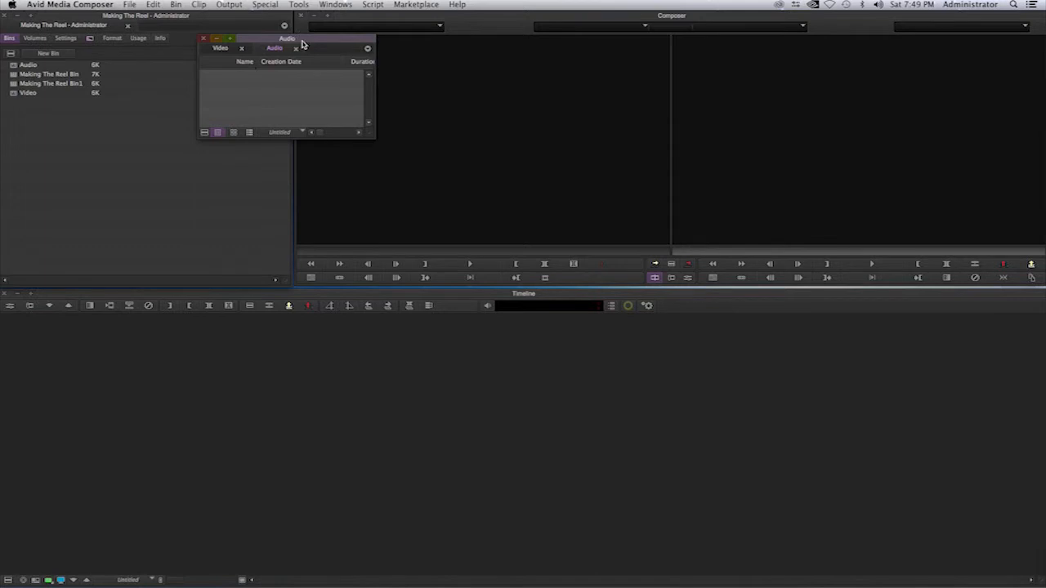
pyautogui.moveTo(372, 159); pyautogui.dragTo(374, 208)
# Step: Switch back and forth between the Video and Audio bins in the combined window
pyautogui.click(221, 49)
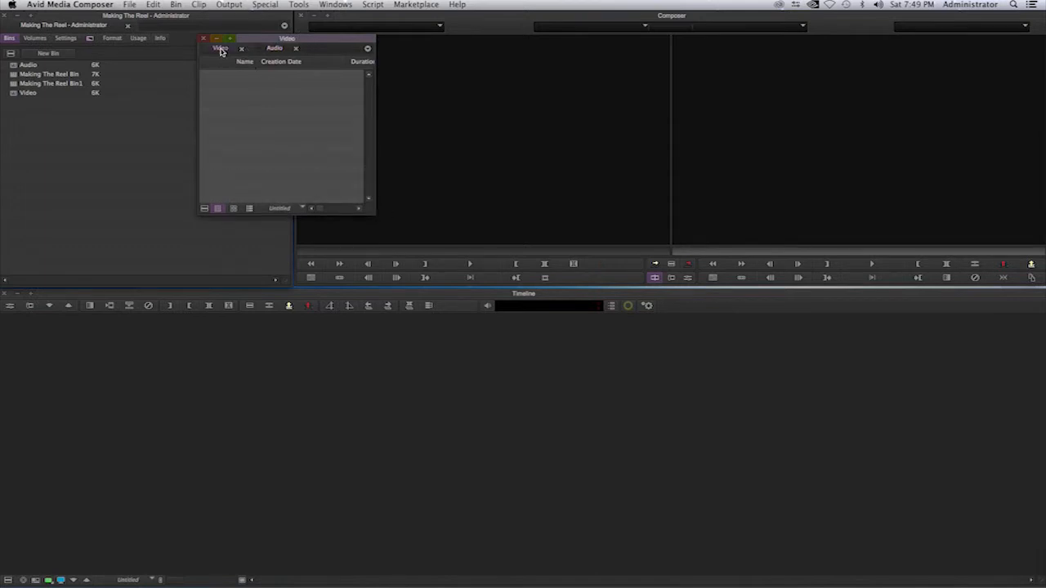
pyautogui.click(274, 49)
pyautogui.click(220, 49)
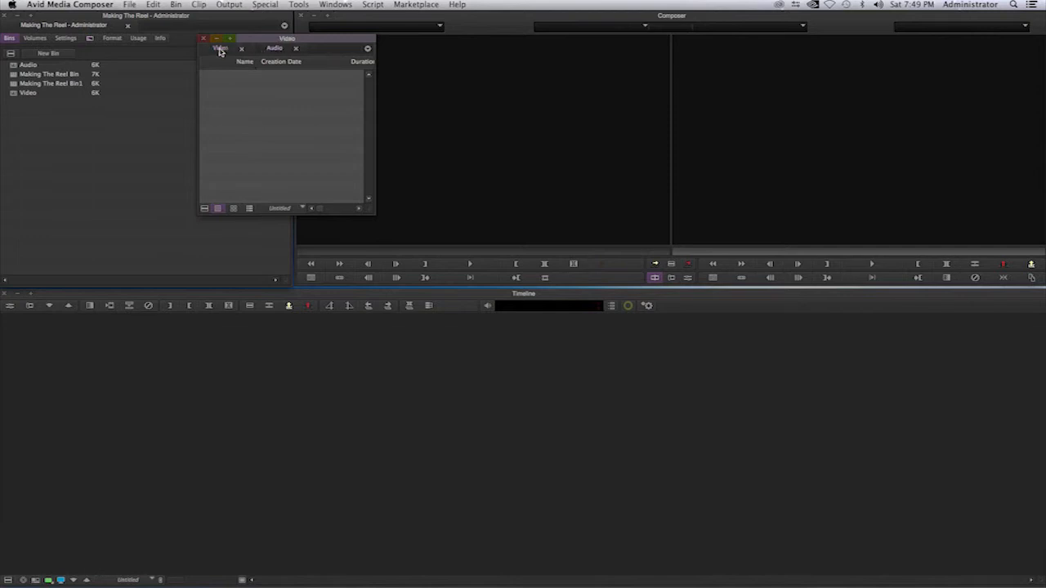
pyautogui.click(276, 50)
# Step: Detach and close the Audio bin, and move the Video bin window over the project window
pyautogui.moveTo(276, 50); pyautogui.dragTo(84, 126)
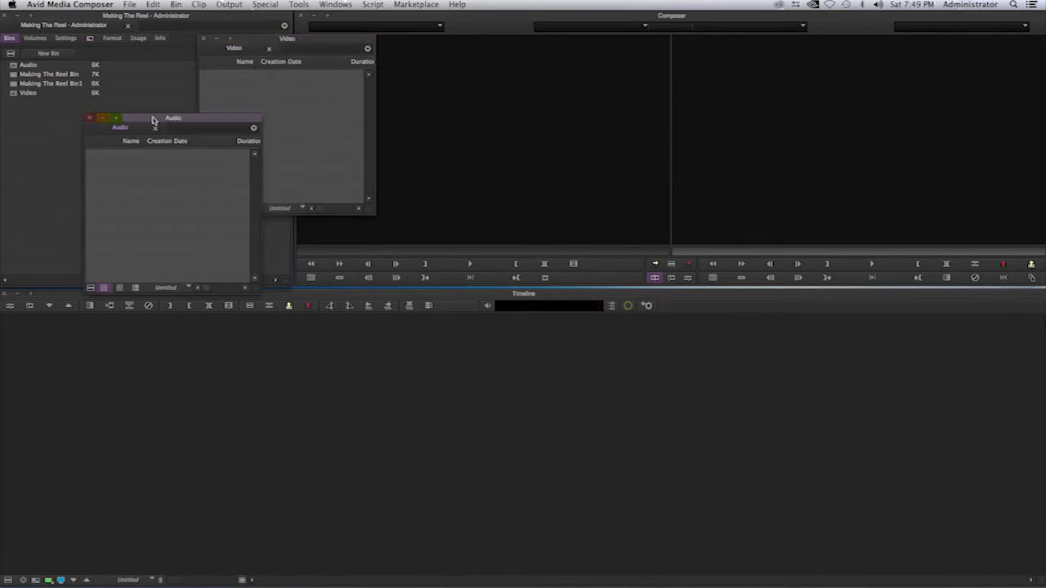
pyautogui.moveTo(163, 119); pyautogui.dragTo(267, 169)
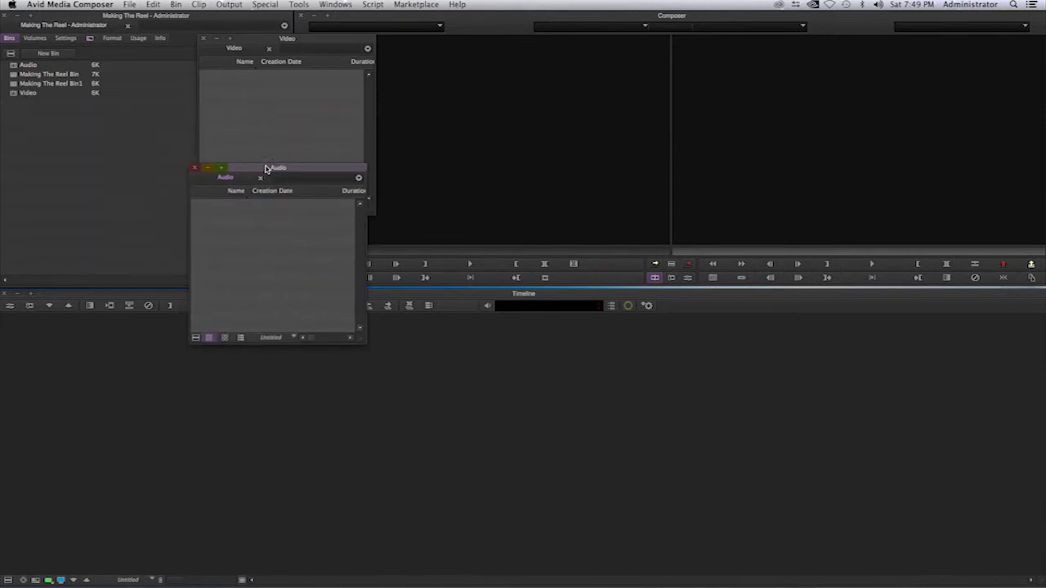
pyautogui.click(194, 168)
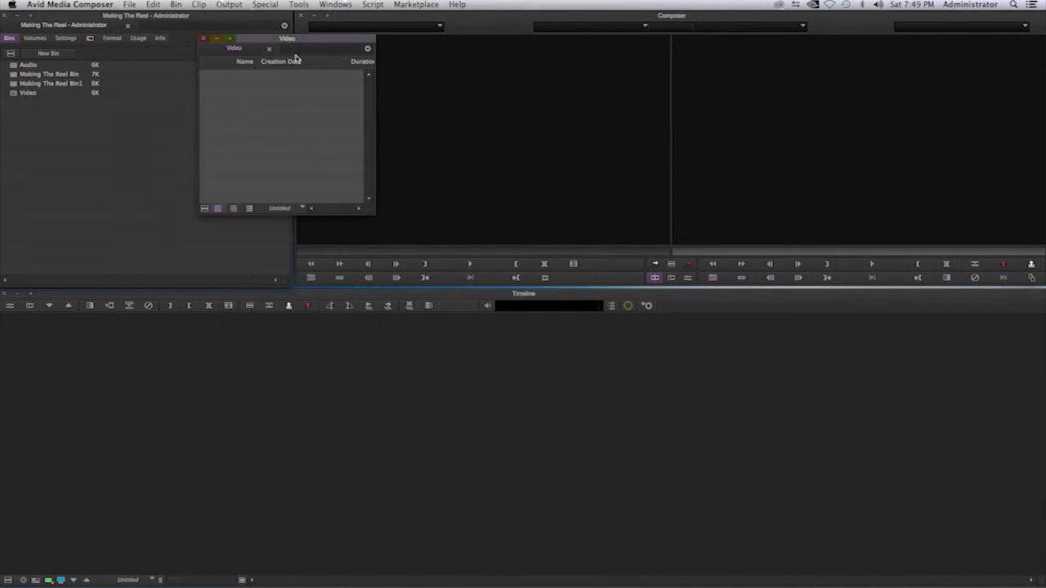
pyautogui.moveTo(311, 39); pyautogui.dragTo(221, 64)
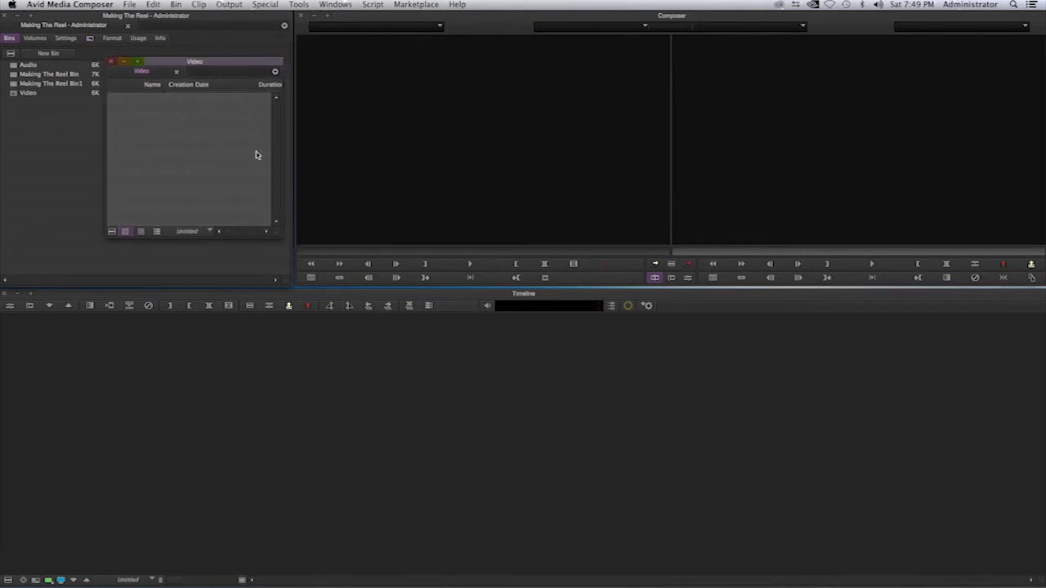
pyautogui.rightClick(170, 129)
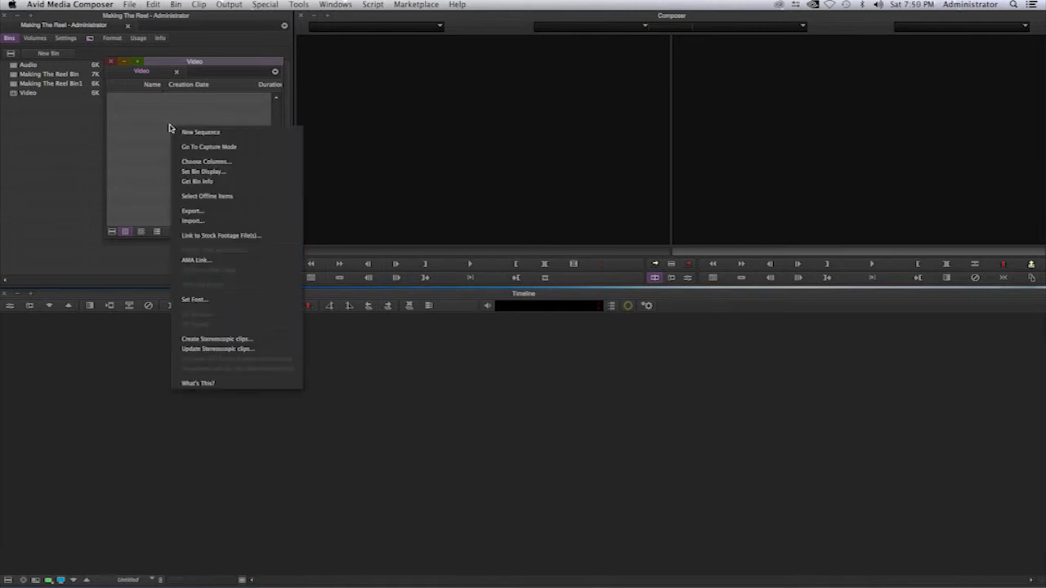
pyautogui.click(193, 221)
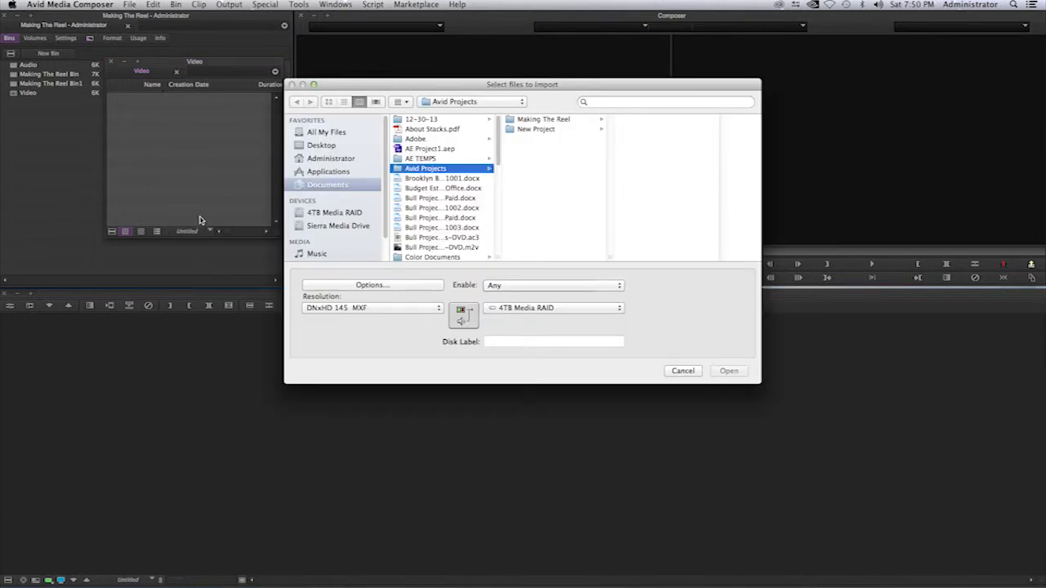
pyautogui.click(674, 369)
# Step: AMA-link Making The Reel 001.mov, Making The Reel 003.mov and Making The Reel Episode 1.mov from the 4TB Media RAID into the Video bin
pyautogui.rightClick(174, 137)
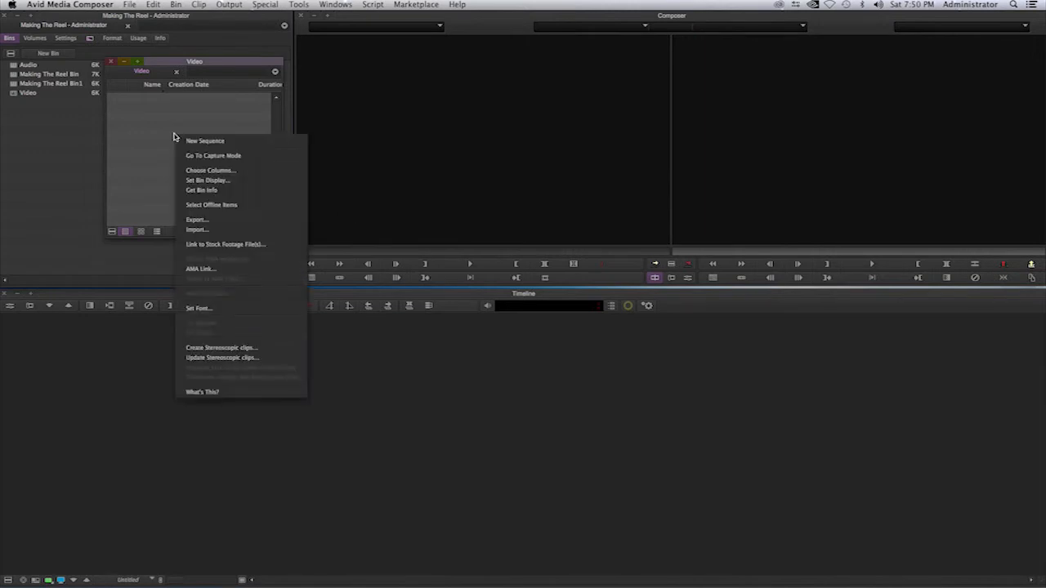
pyautogui.click(217, 271)
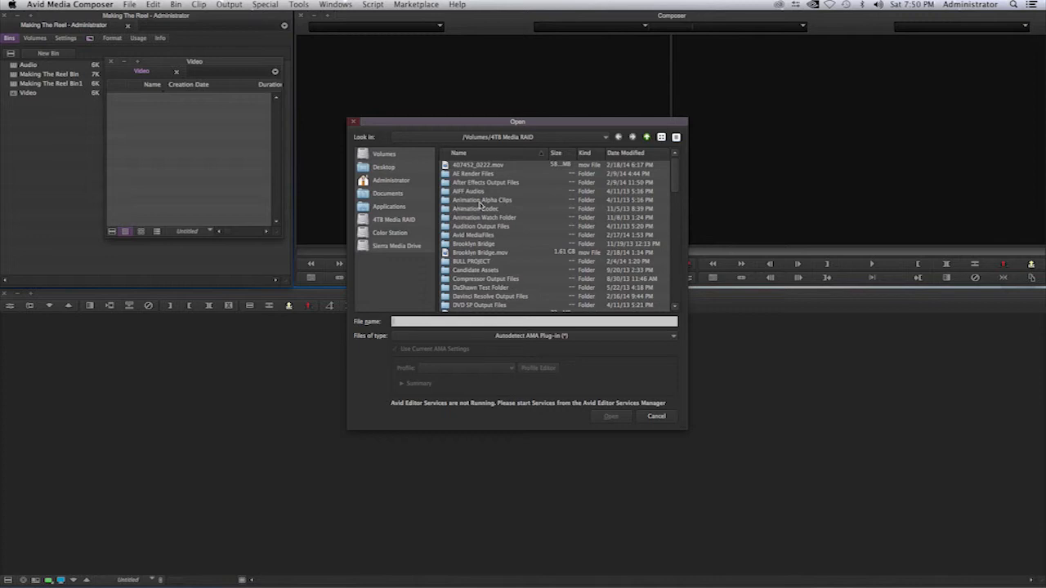
pyautogui.scroll(-5, 488, 233)
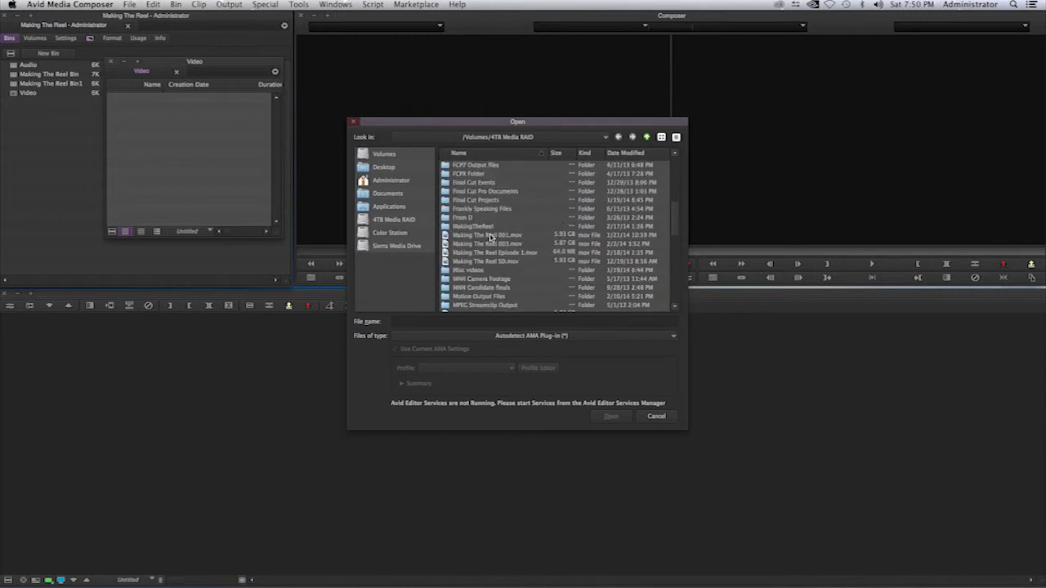
pyautogui.click(364, 220)
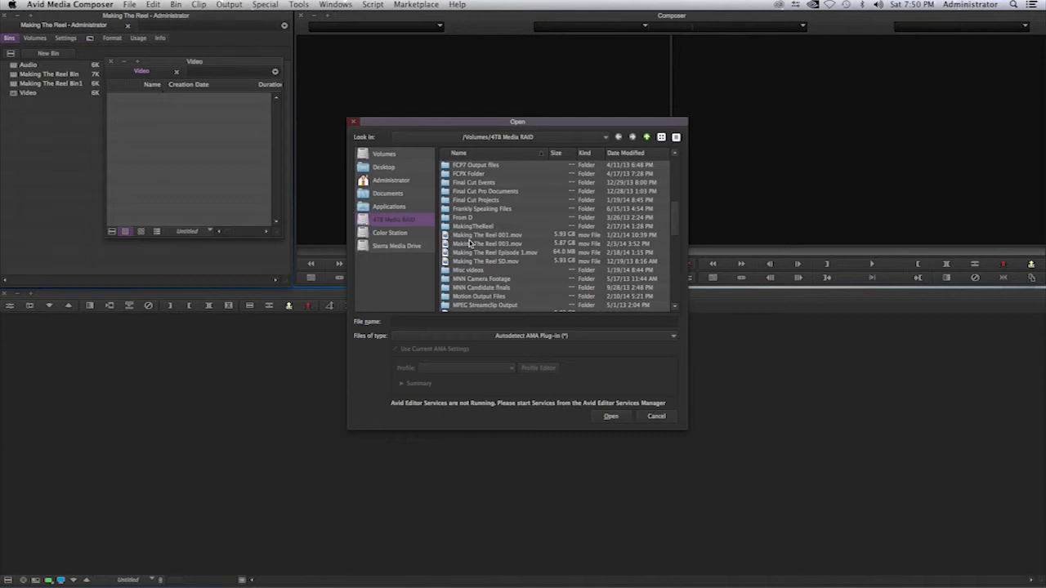
pyautogui.scroll(-3, 481, 270)
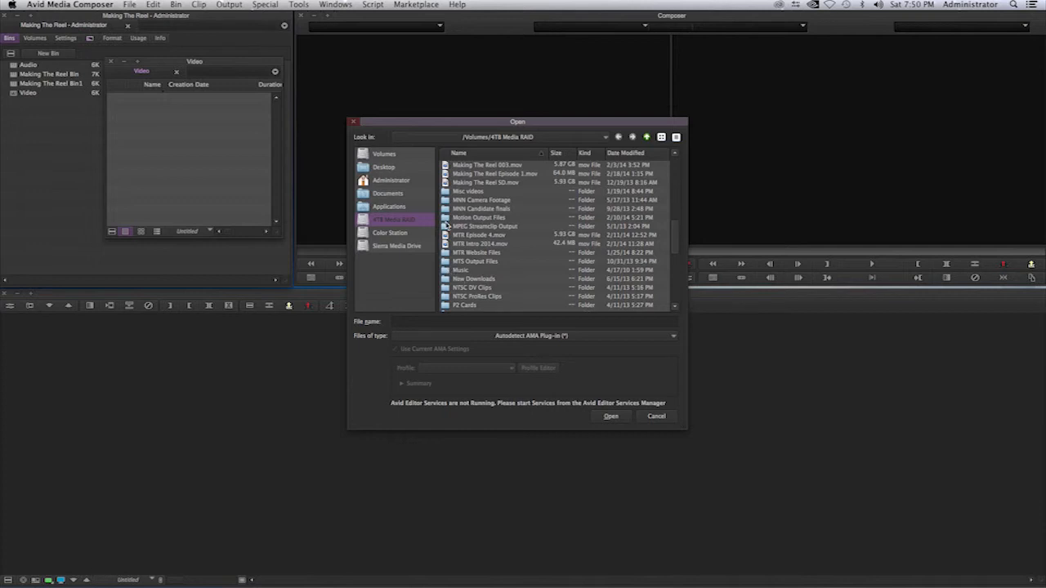
pyautogui.scroll(3, 446, 210)
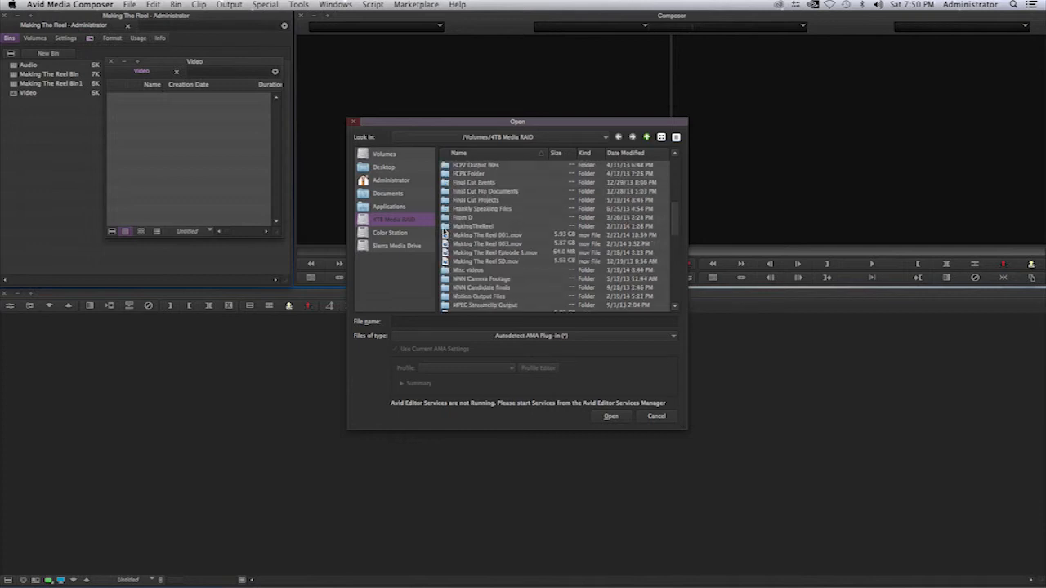
pyautogui.click(449, 235)
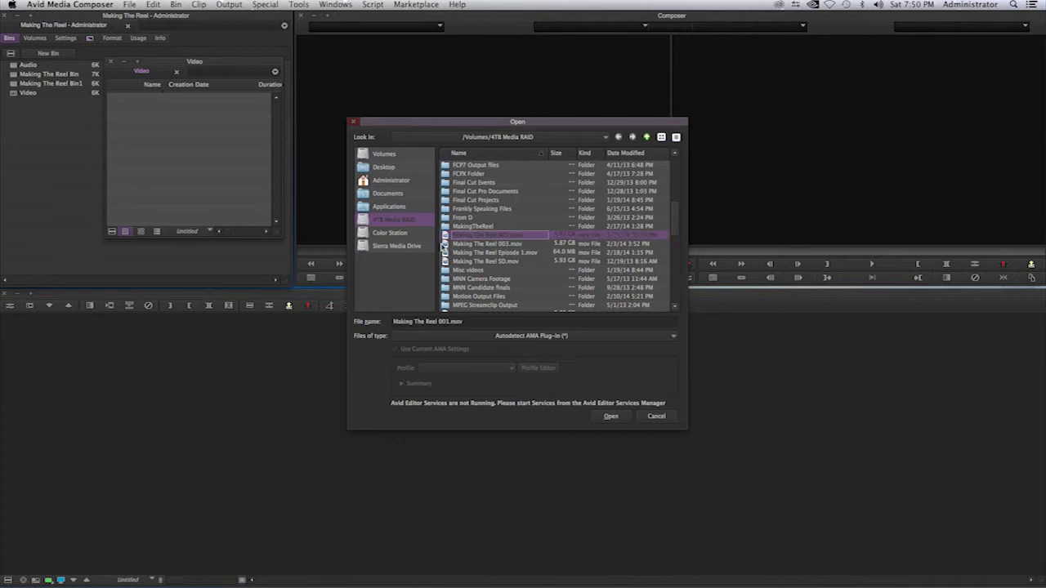
pyautogui.keyDown('shift'); pyautogui.click(446, 243); pyautogui.keyUp('shift')
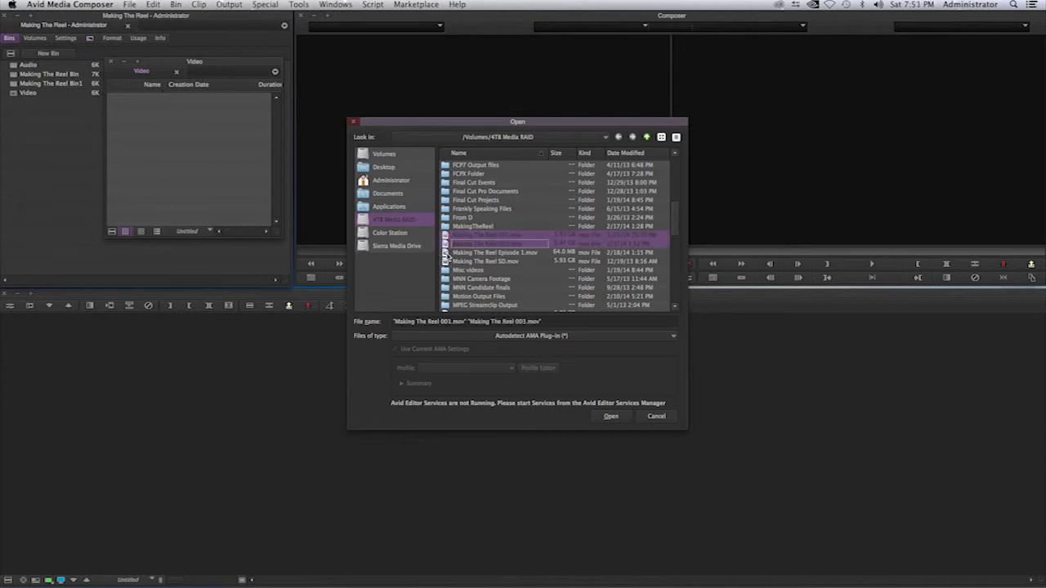
pyautogui.keyDown('shift'); pyautogui.click(447, 254); pyautogui.keyUp('shift')
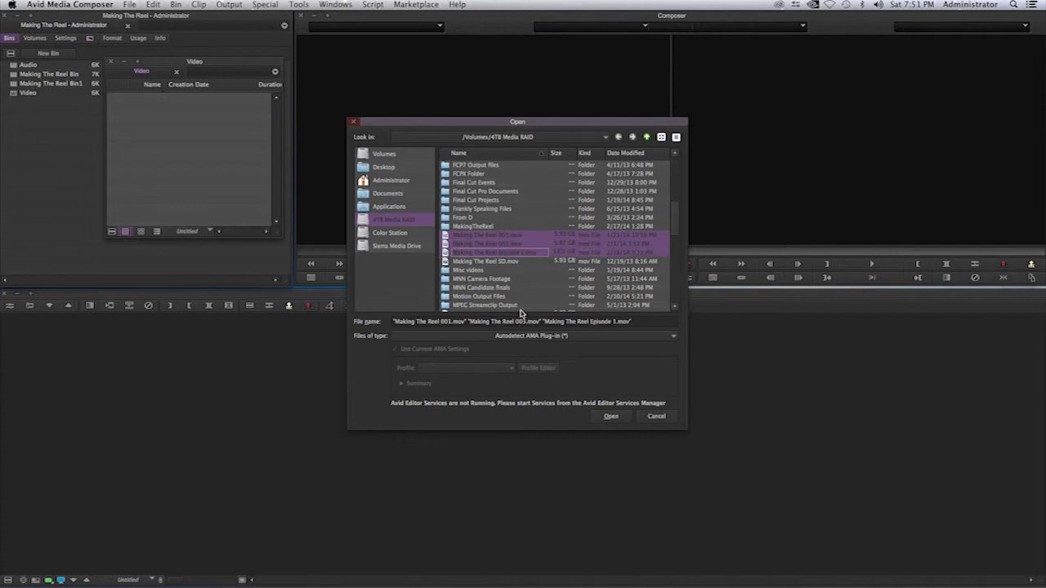
pyautogui.click(612, 417)
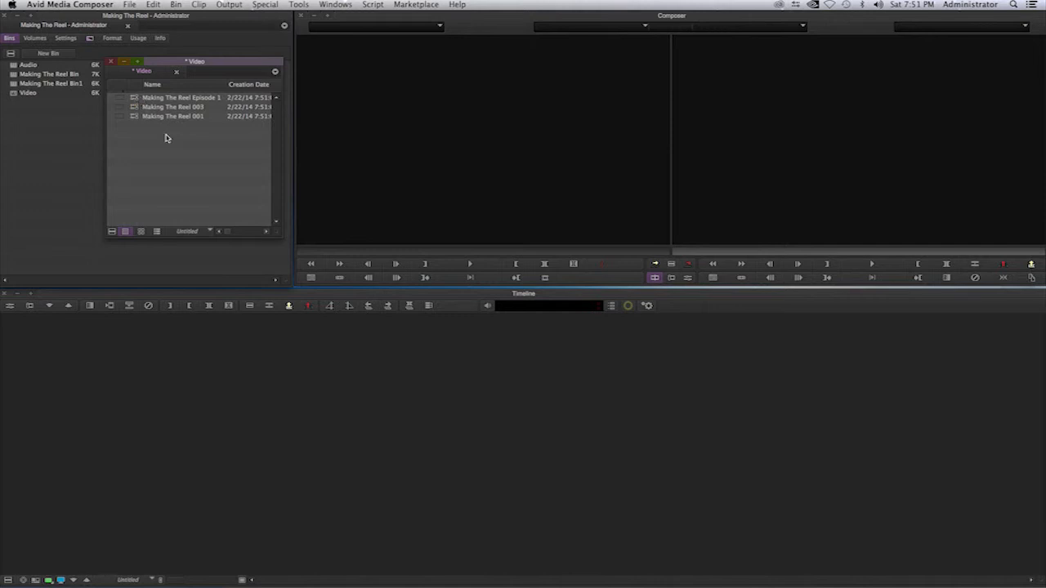
# Step: Move and enlarge the Video bin window, trying its frame and script views before returning to text view
pyautogui.moveTo(278, 237); pyautogui.dragTo(301, 214)
pyautogui.moveTo(234, 63); pyautogui.dragTo(385, 72)
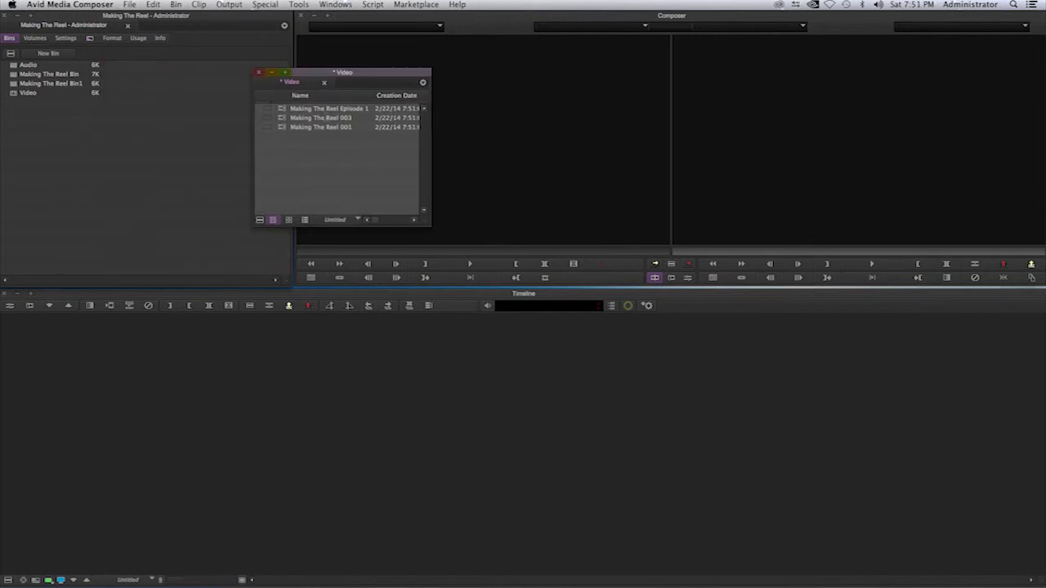
pyautogui.click(290, 221)
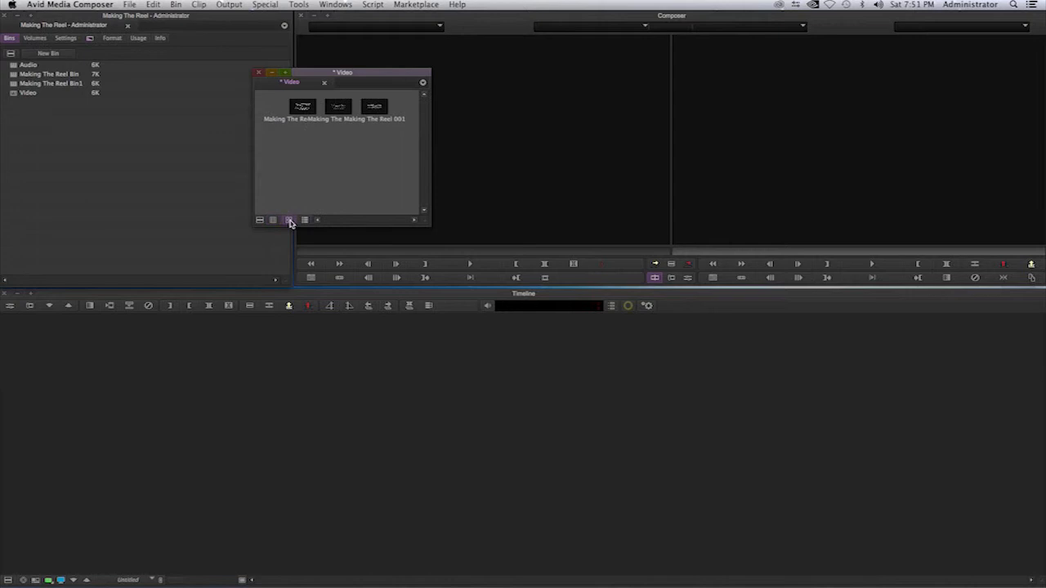
pyautogui.click(304, 221)
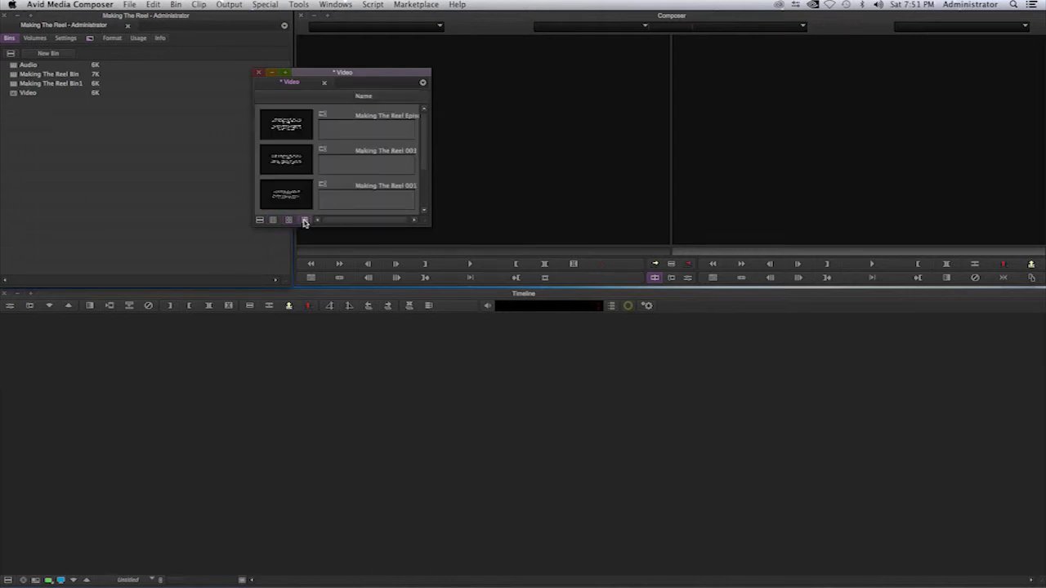
pyautogui.moveTo(427, 224); pyautogui.dragTo(500, 294)
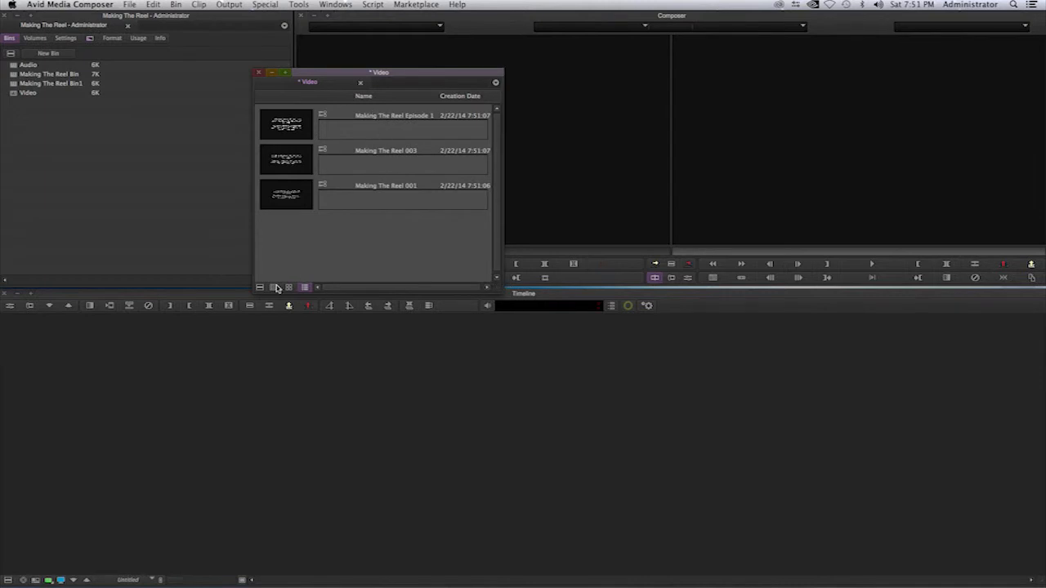
pyautogui.click(274, 287)
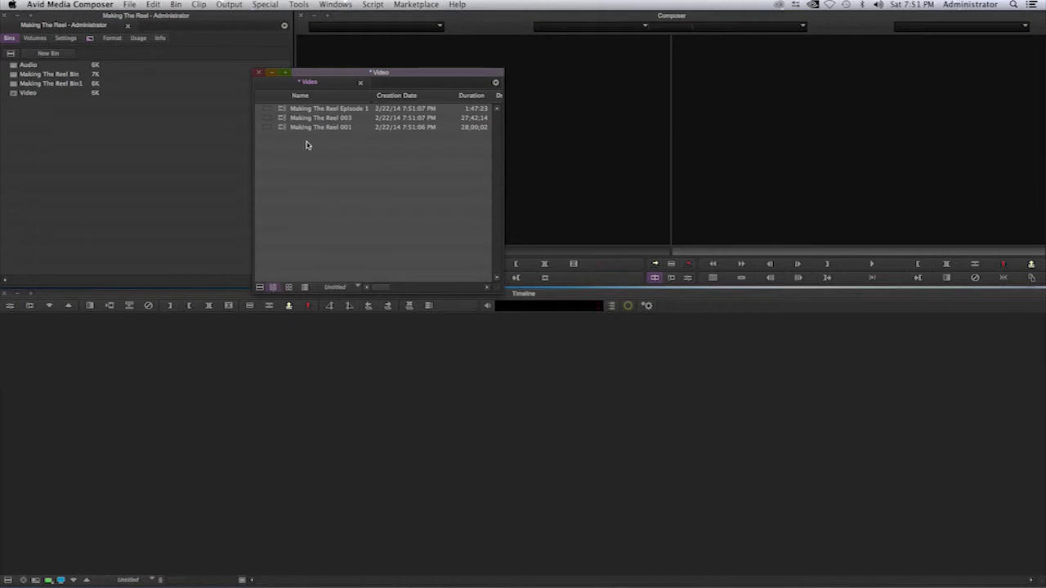
# Step: Step through the editable name fields of the three clips in the Video bin and deselect them
pyautogui.click(324, 110)
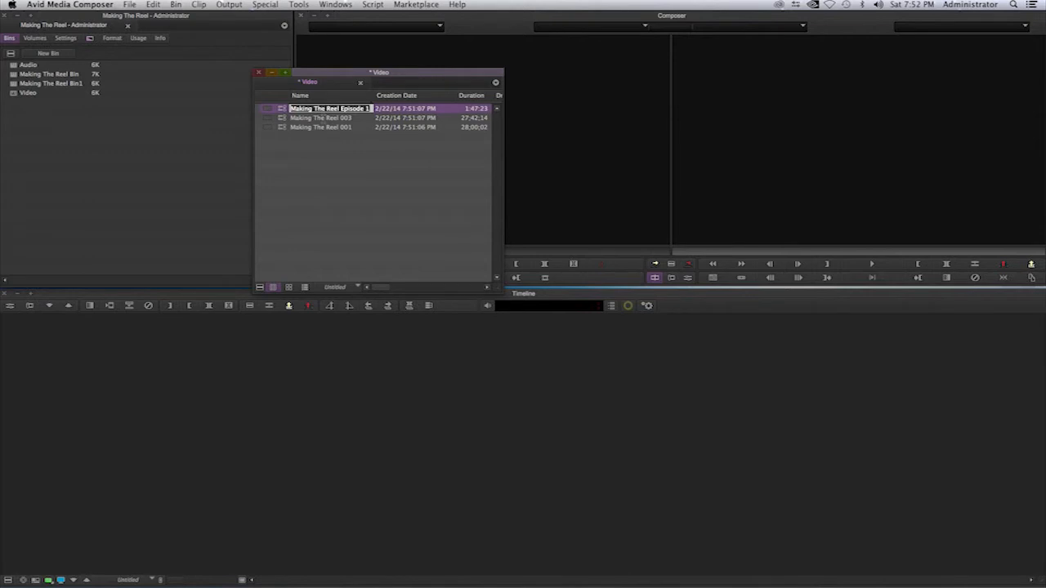
pyautogui.press('Return')
pyautogui.press('Return')
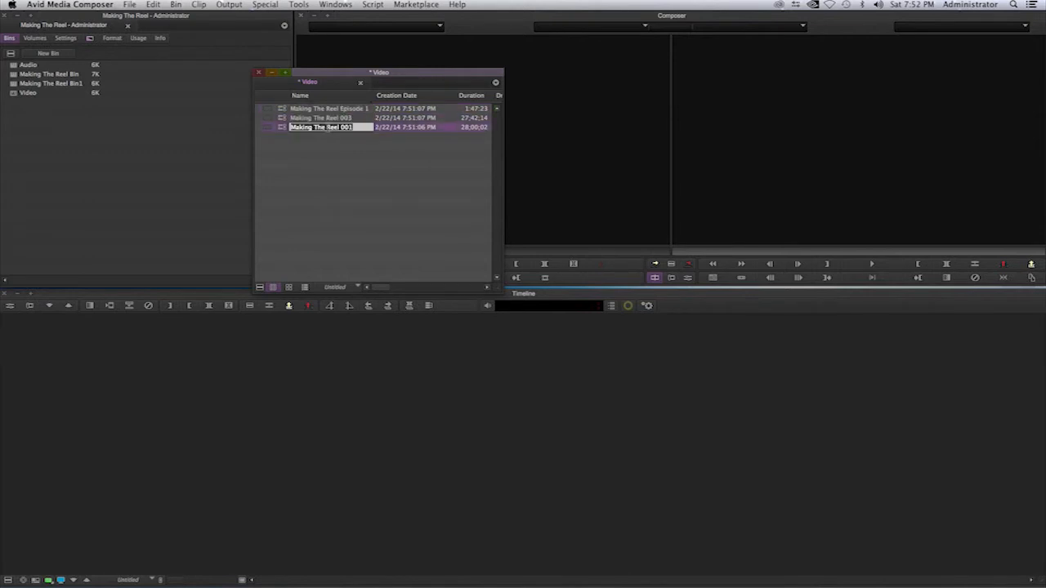
pyautogui.press('Return')
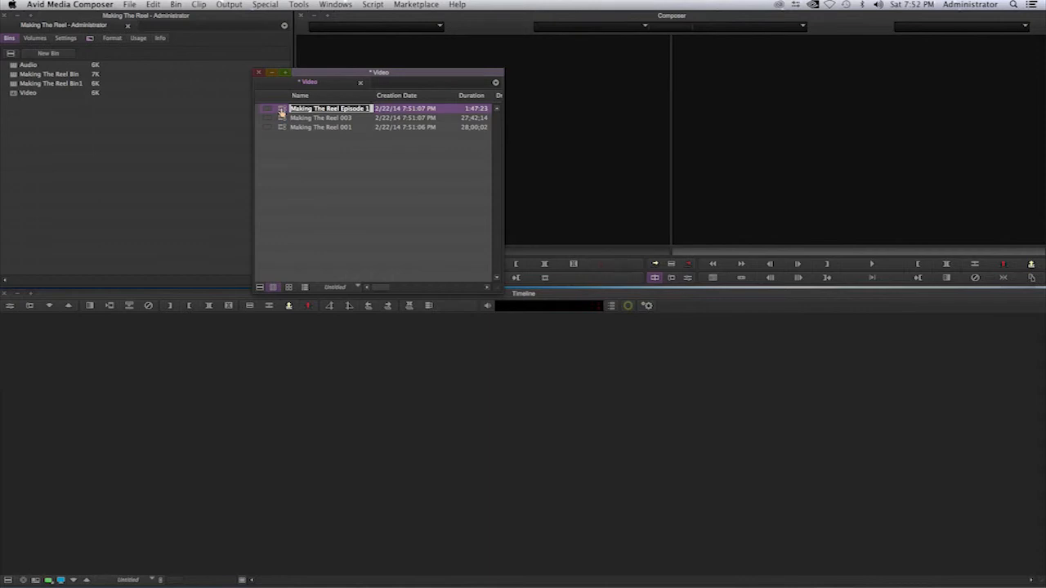
pyautogui.click(299, 152)
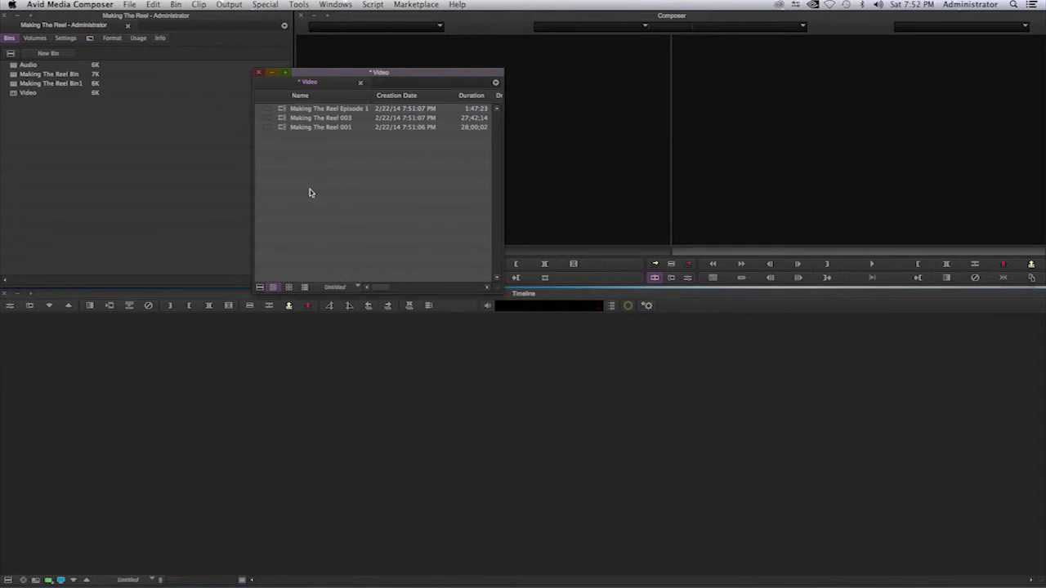
# Step: Show the Video bin in frame view and enlarge the clip thumbnails by five steps
pyautogui.click(289, 288)
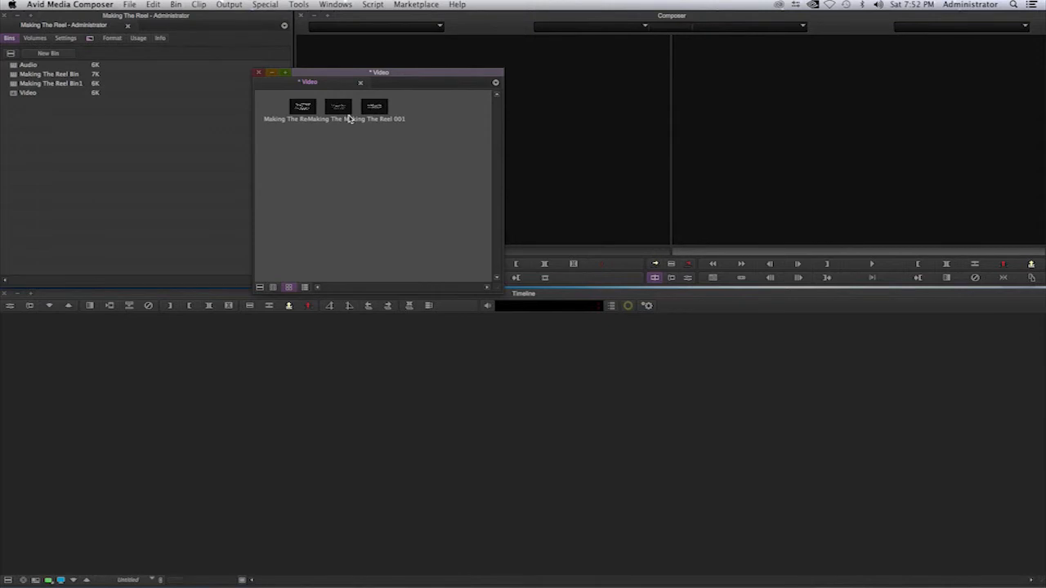
pyautogui.press('super+l')
pyautogui.press('super+l')
pyautogui.press('super+l')
pyautogui.press('super+l')
pyautogui.press('super+l')
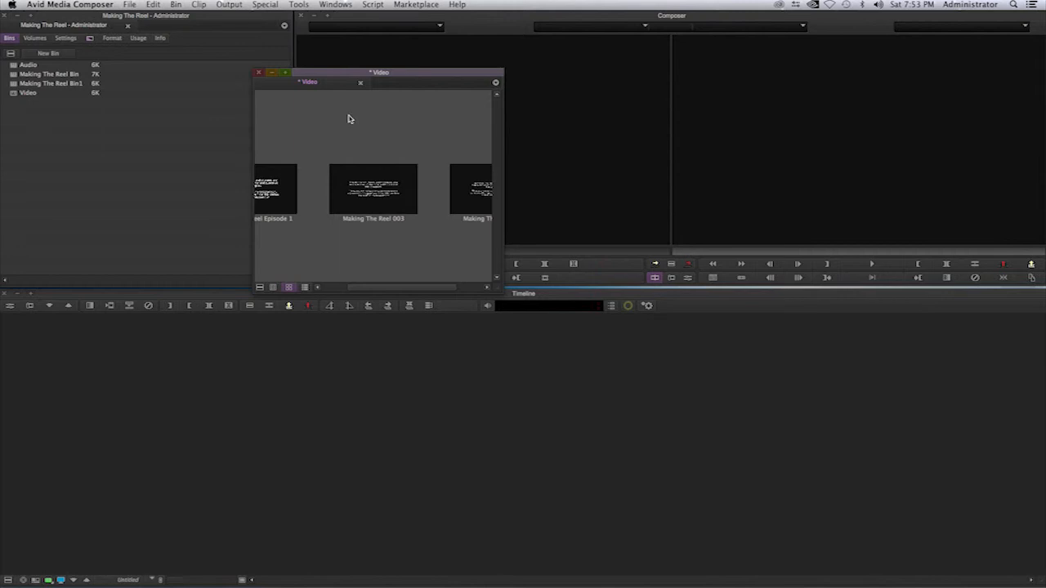
# Step: Shrink the clip thumbnails in the Video bin by five steps
pyautogui.press('super+k')
pyautogui.press('super+k')
pyautogui.press('super+k')
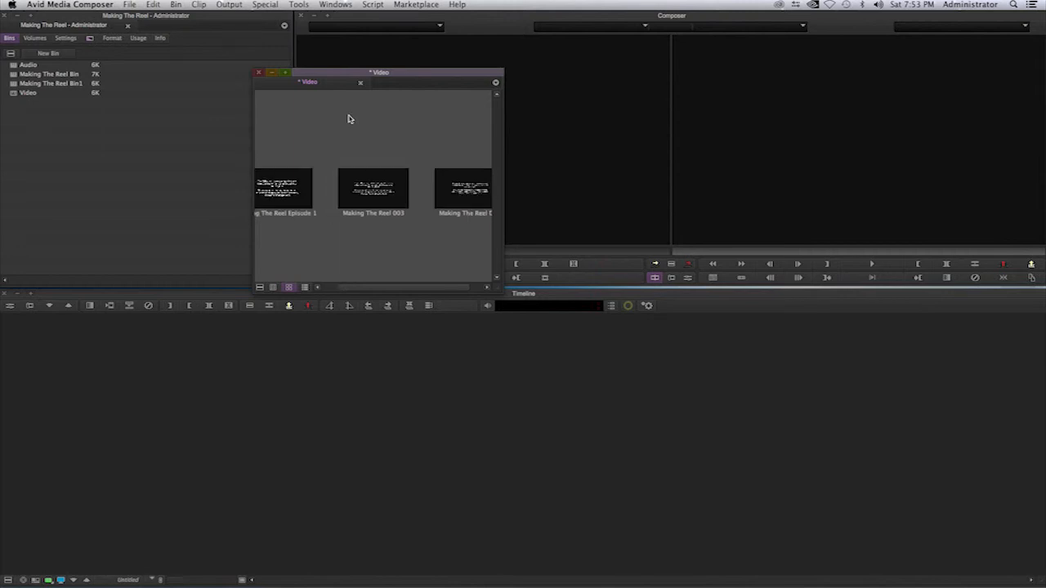
pyautogui.press('super+k')
pyautogui.press('super+k')
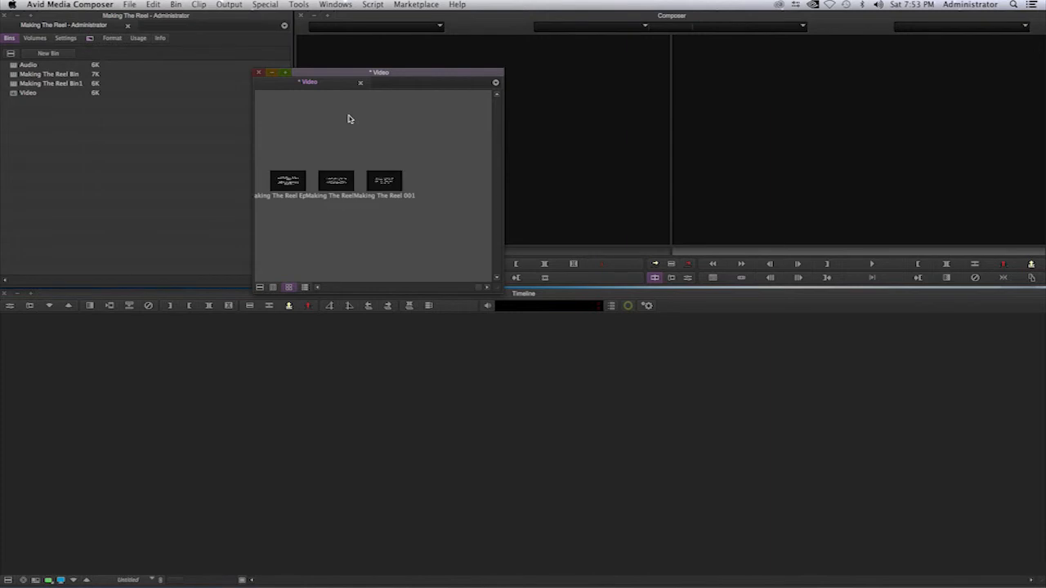
# Step: Enlarge the clip thumbnails by five steps and arrange them in the Video bin with Fill Window
pyautogui.press('super+l')
pyautogui.press('super+l')
pyautogui.press('super+l')
pyautogui.press('super+l')
pyautogui.press('super+l')
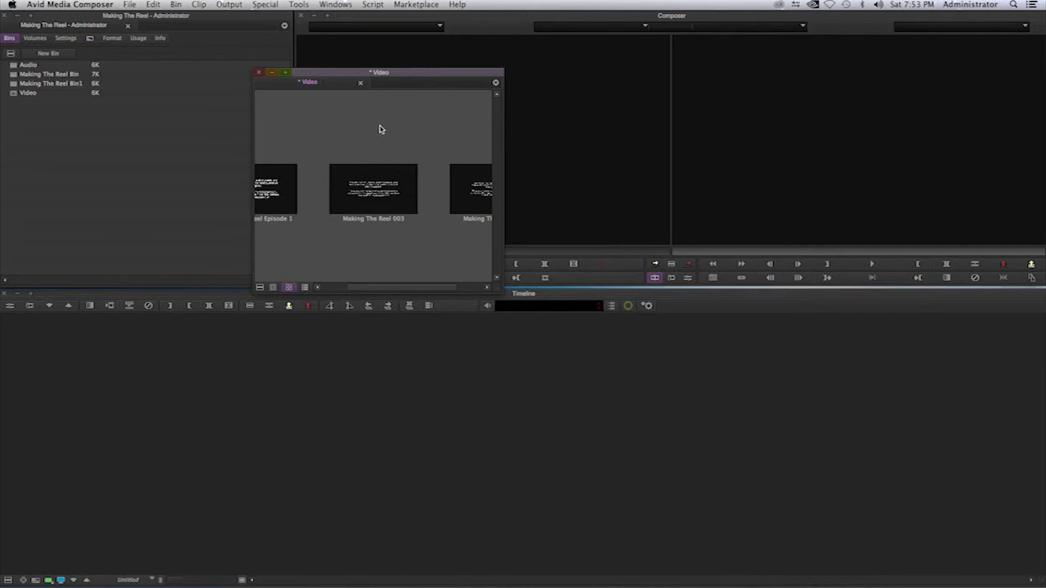
pyautogui.rightClick(380, 129)
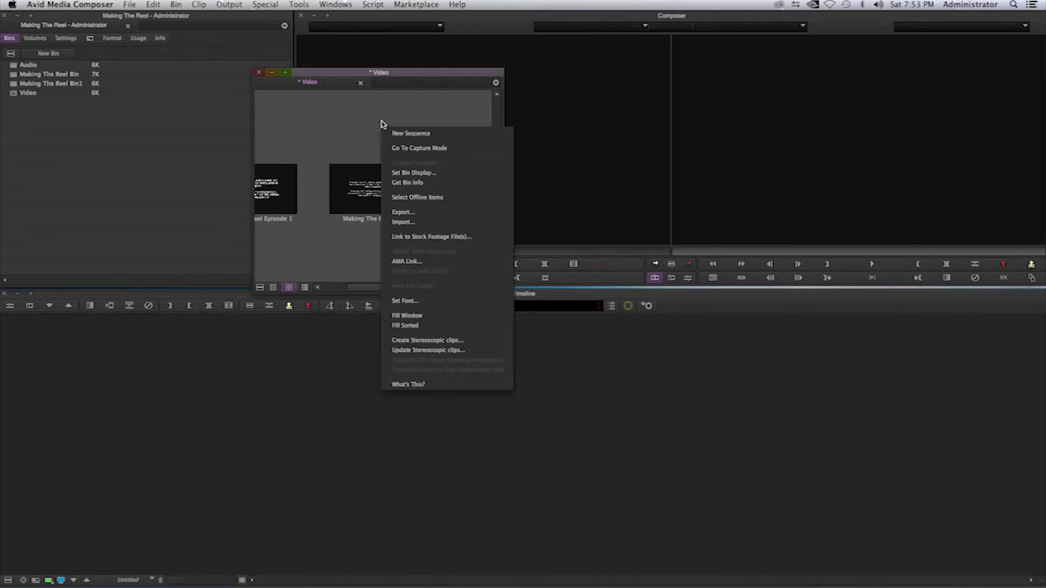
pyautogui.click(425, 318)
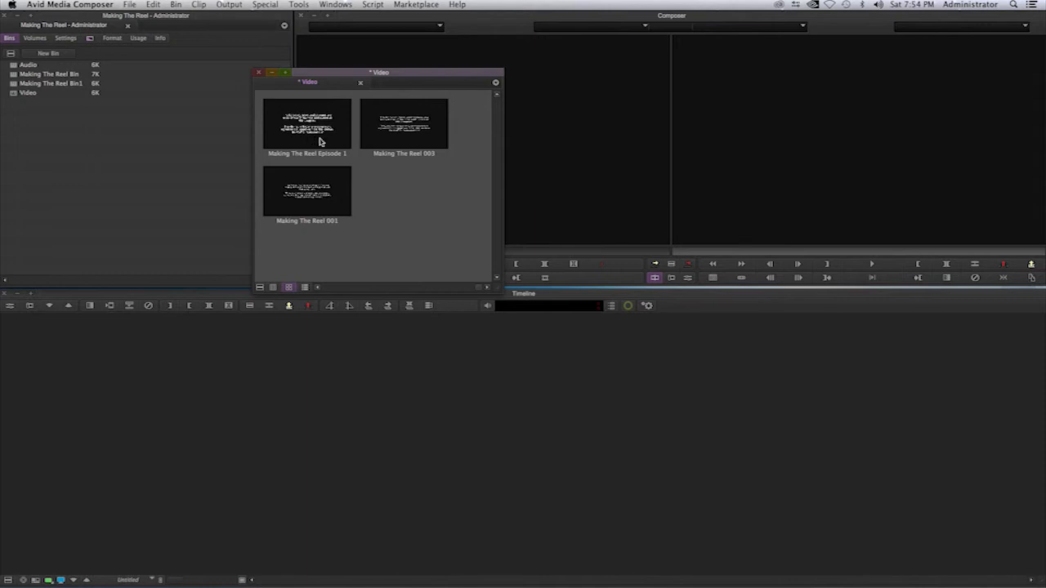
# Step: Play each of the three clips inside its thumbnail and stop on a frame showing the presenter
pyautogui.click(318, 137)
pyautogui.press('space')
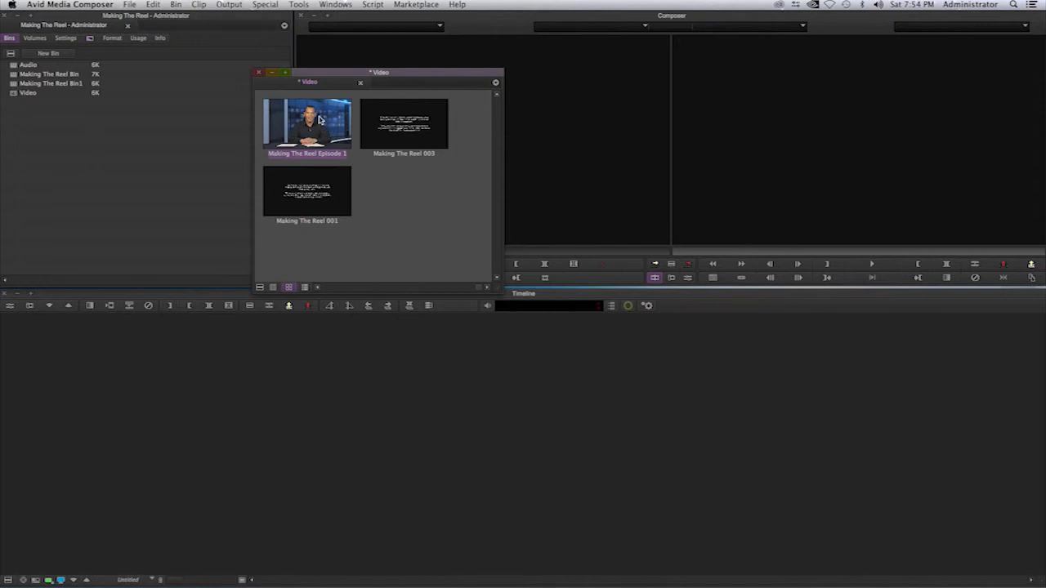
pyautogui.click(412, 133)
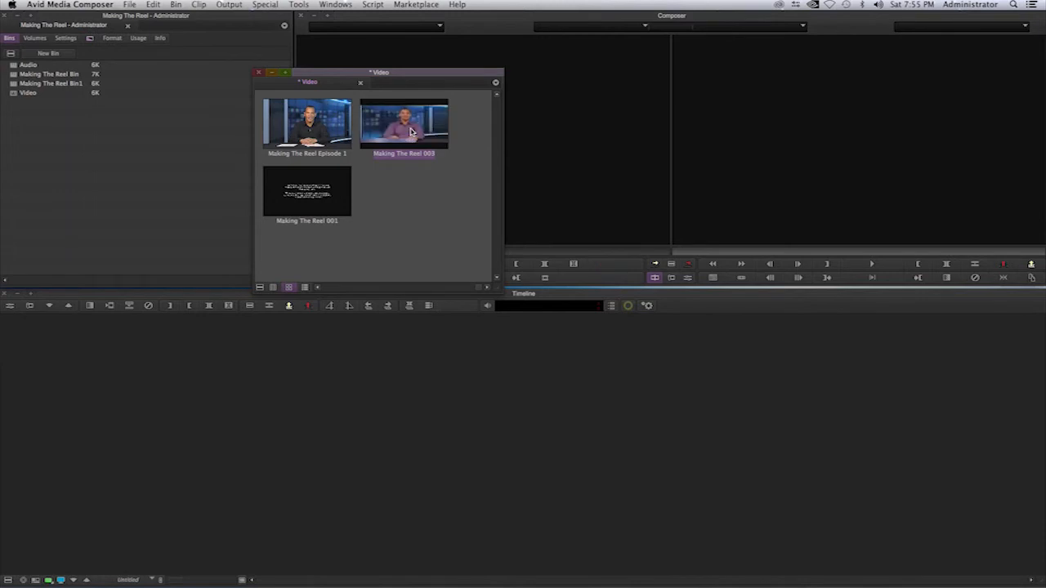
pyautogui.click(307, 200)
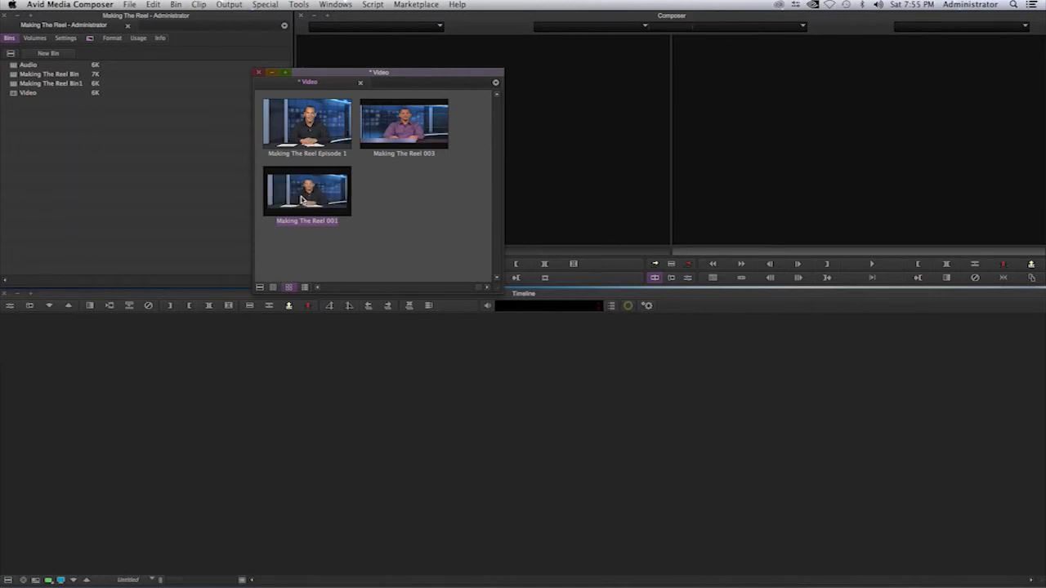
# Step: Show the Video bin in script view and adjust the thumbnails, first shrinking them and finally making them slightly larger
pyautogui.click(305, 288)
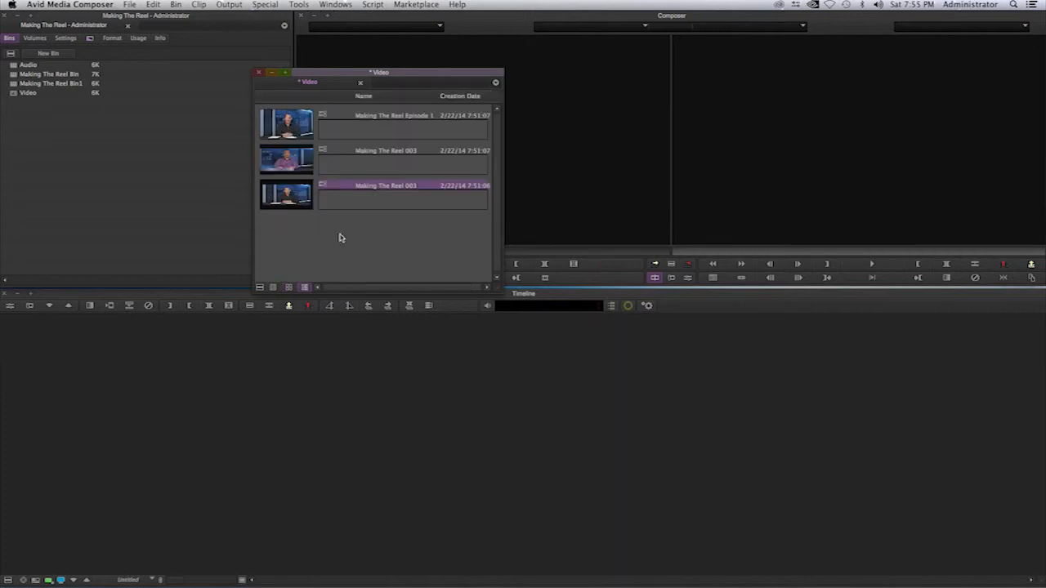
pyautogui.press('super+k')
pyautogui.press('super+k')
pyautogui.press('super+k')
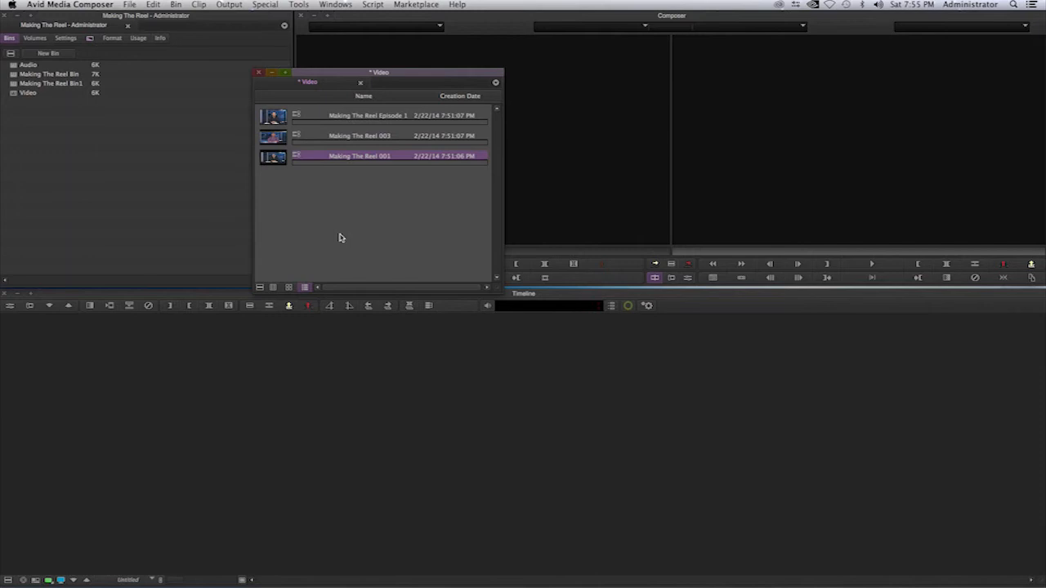
pyautogui.press('super+l')
pyautogui.press('super+l')
pyautogui.press('super+l')
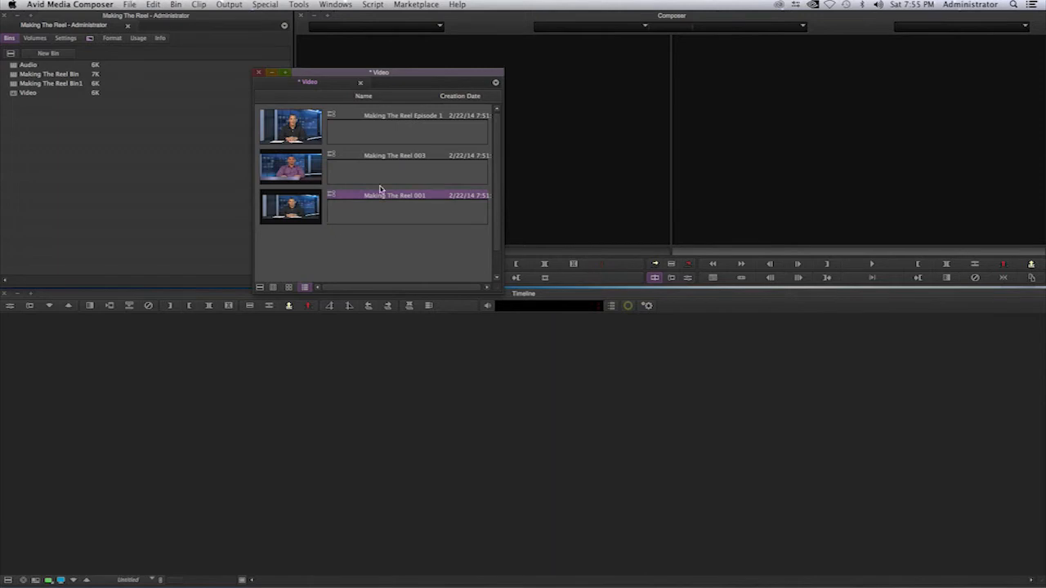
# Step: Move the Video bin window over the project window and select the Making The Reel Episode 1 clip
pyautogui.click(406, 120)
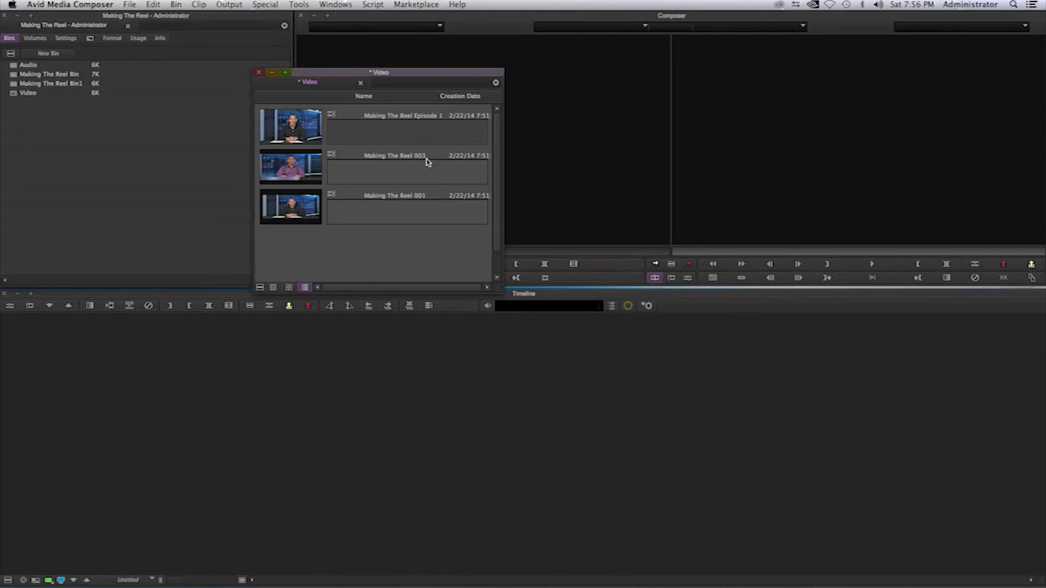
pyautogui.moveTo(431, 73); pyautogui.dragTo(207, 27)
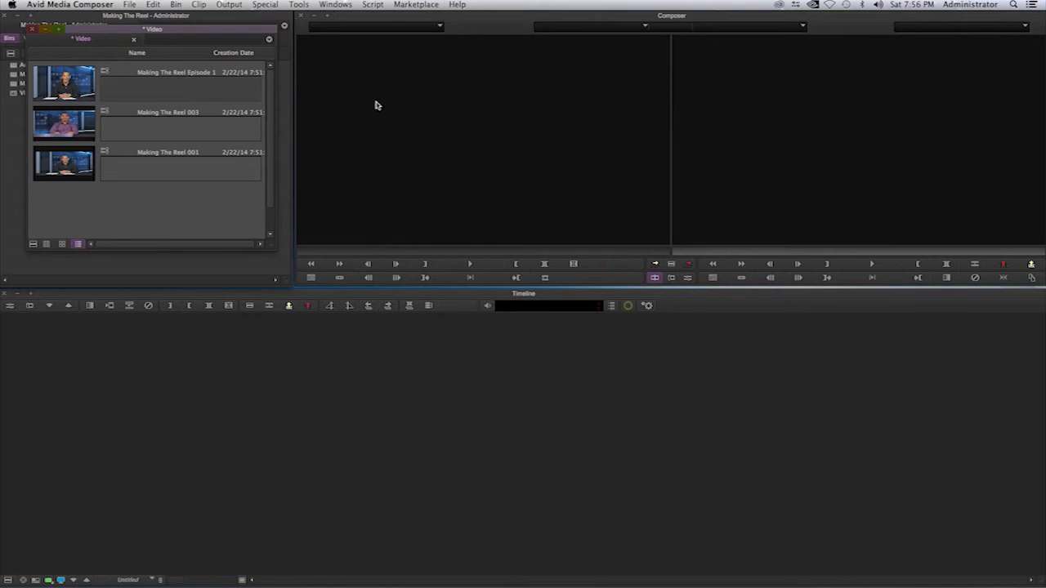
pyautogui.click(67, 85)
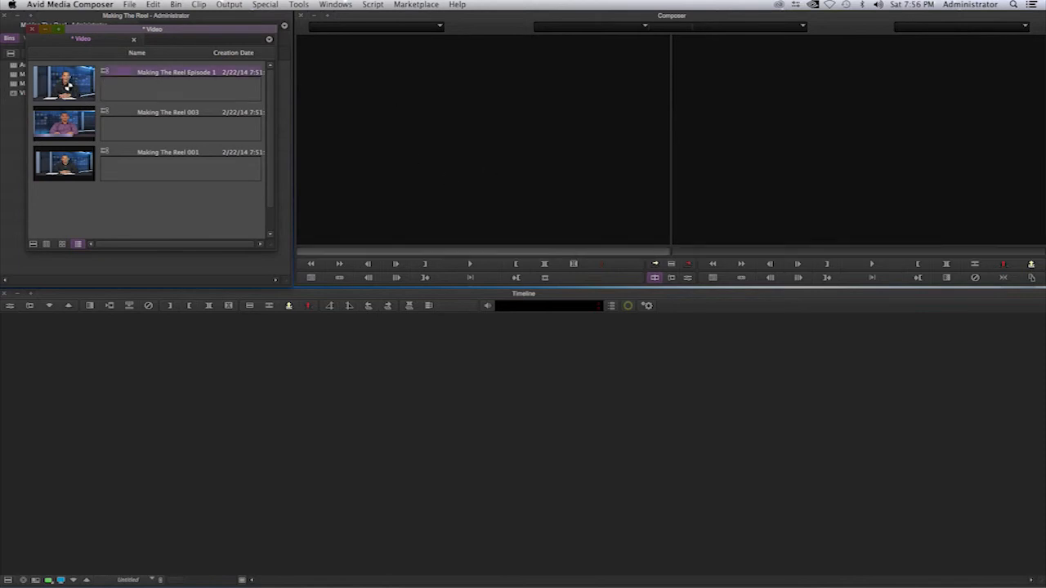
# Step: Load the Making The Reel Episode 1 clip into the source monitor, scrub to the presenter, and play short stretches of it
pyautogui.doubleClick(67, 85)
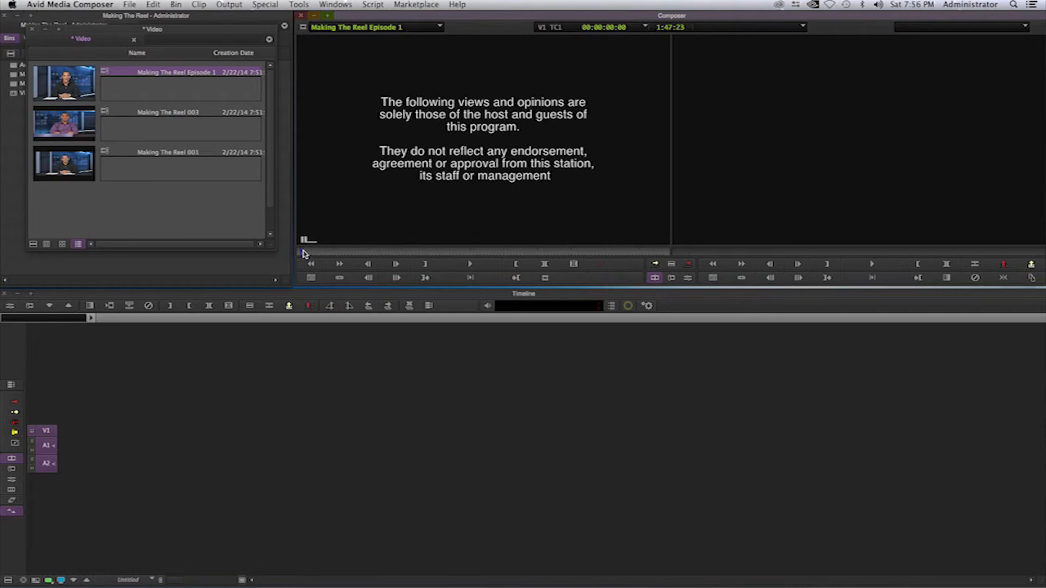
pyautogui.moveTo(303, 253); pyautogui.dragTo(511, 259)
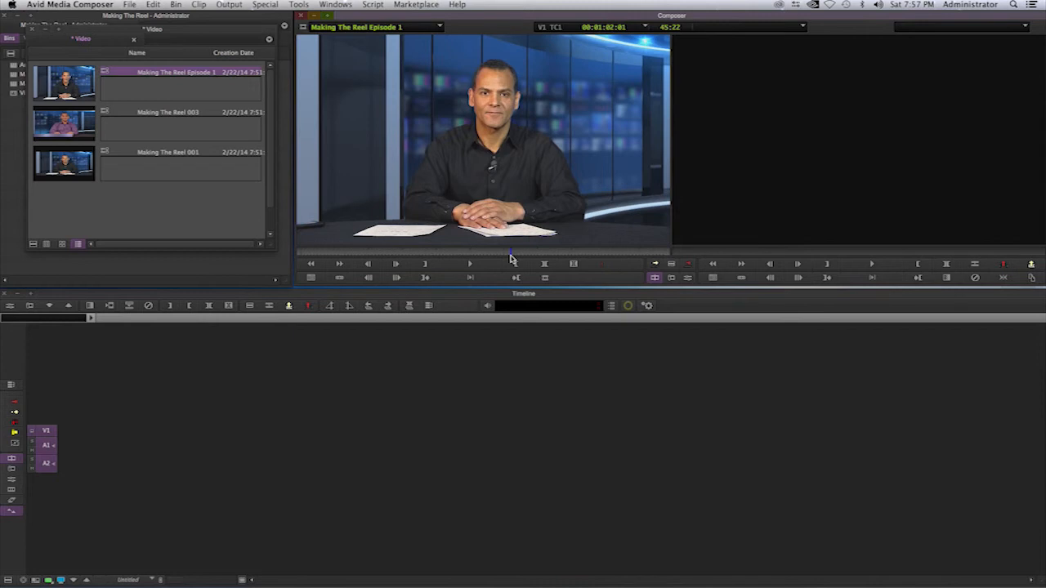
pyautogui.press('space')
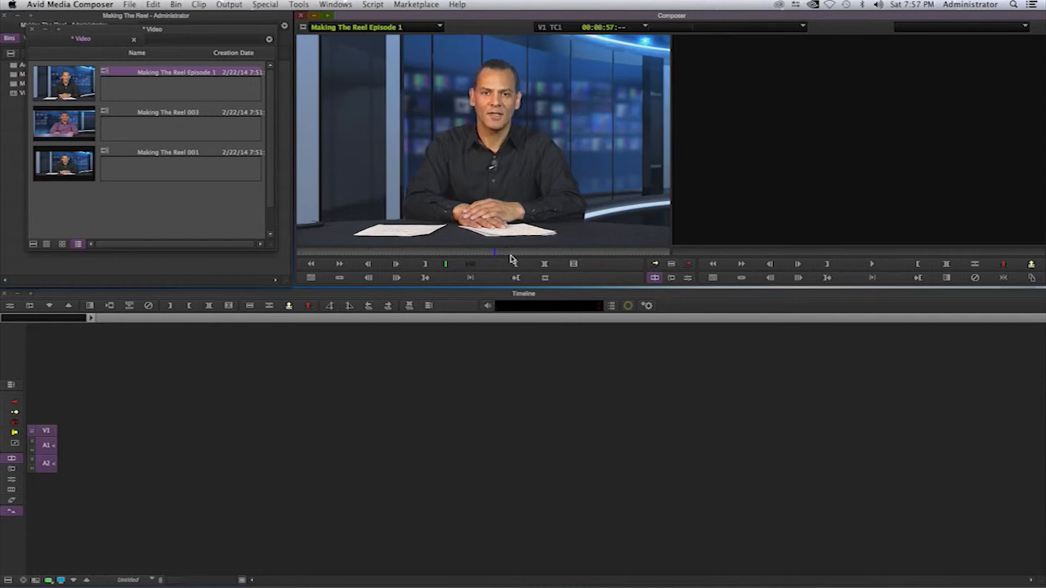
pyautogui.press('space')
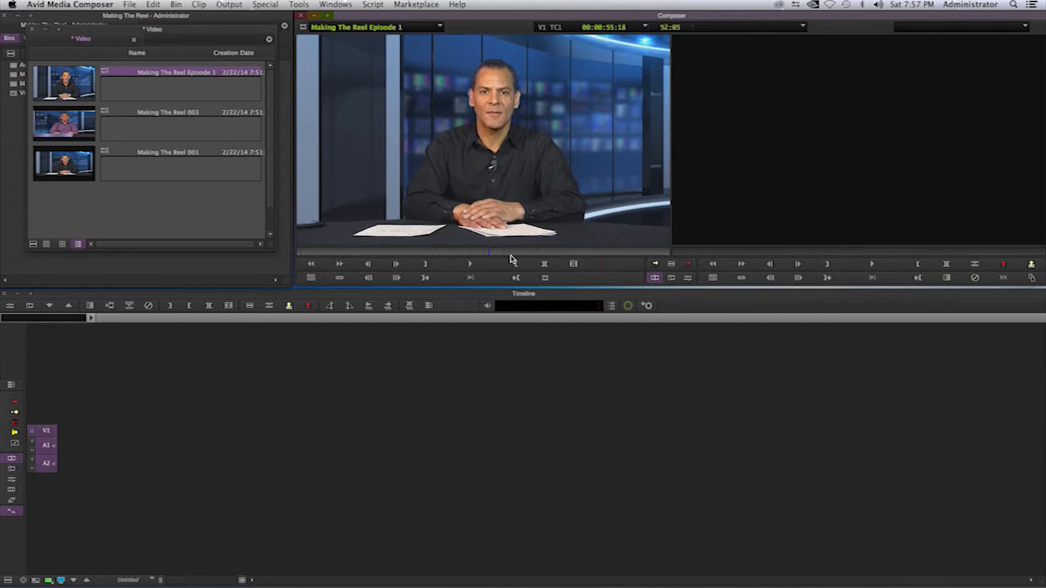
pyautogui.click(469, 267)
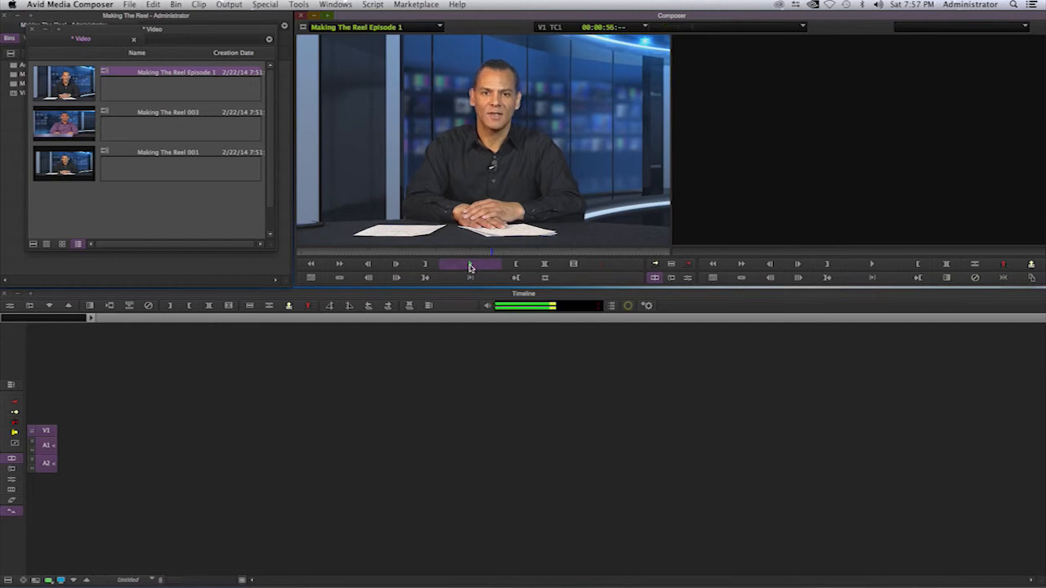
pyautogui.click(469, 266)
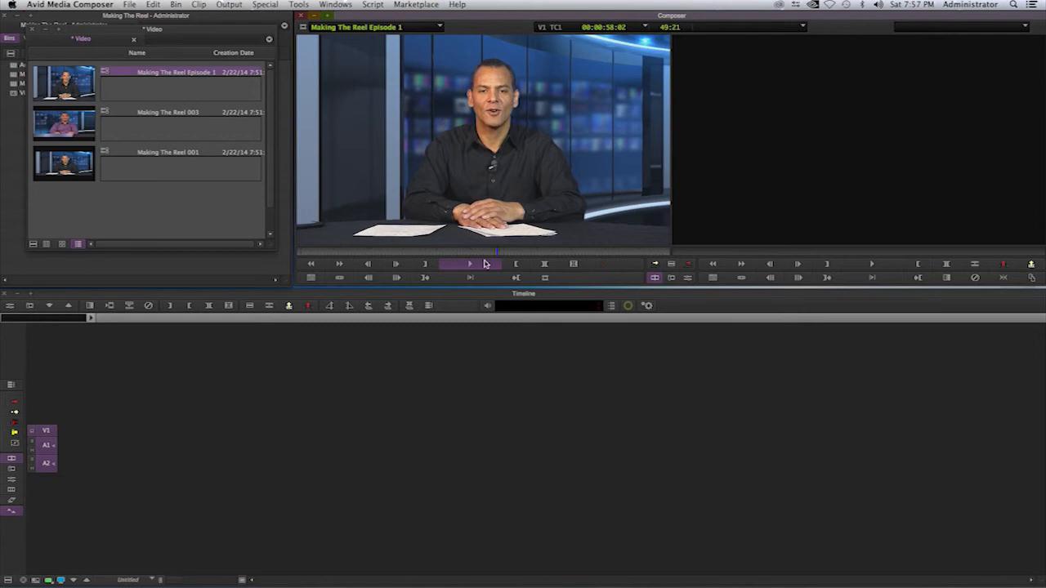
# Step: Mark Making The Reel Episode 1 from 00:00:57:25 to 00:01:01:02 and splice it into a new sequence
pyautogui.click(496, 253)
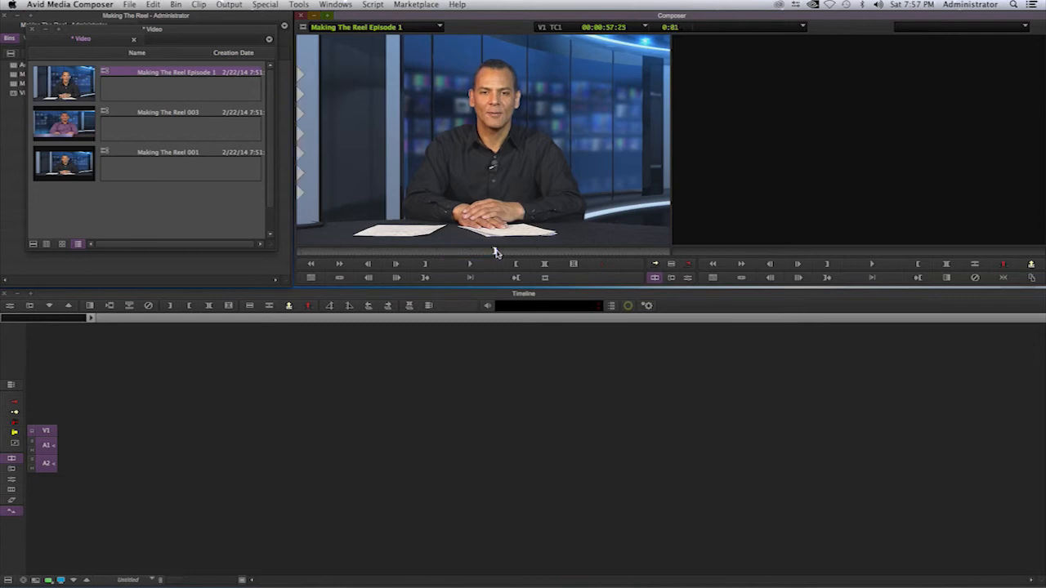
pyautogui.click(506, 252)
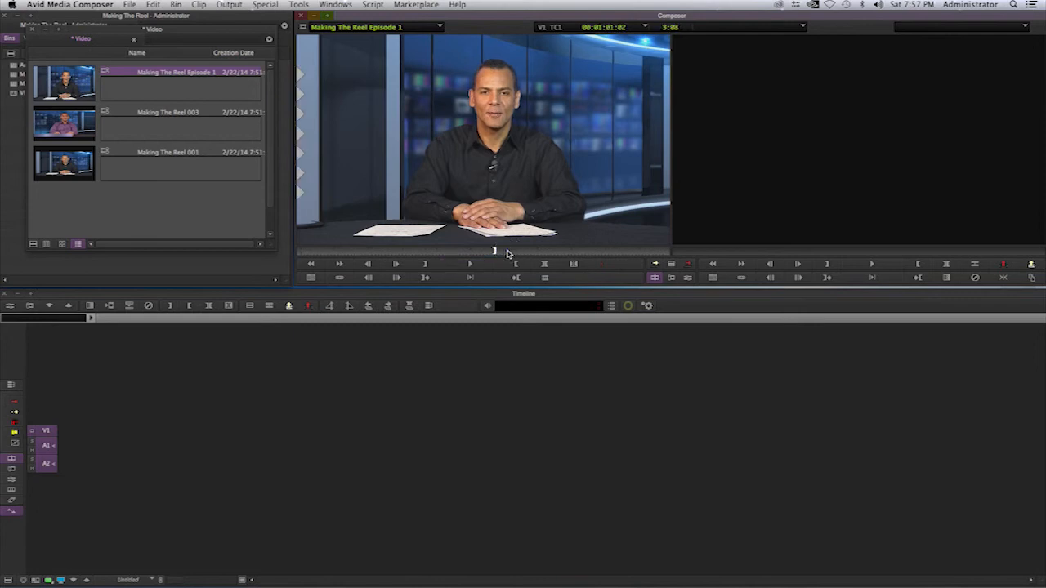
pyautogui.press('o')
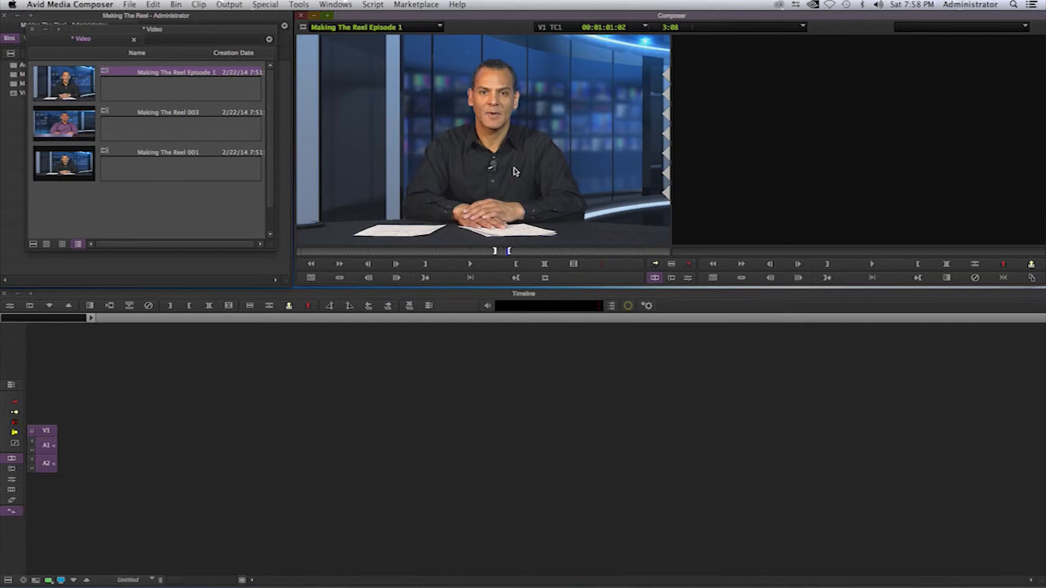
pyautogui.press('v')
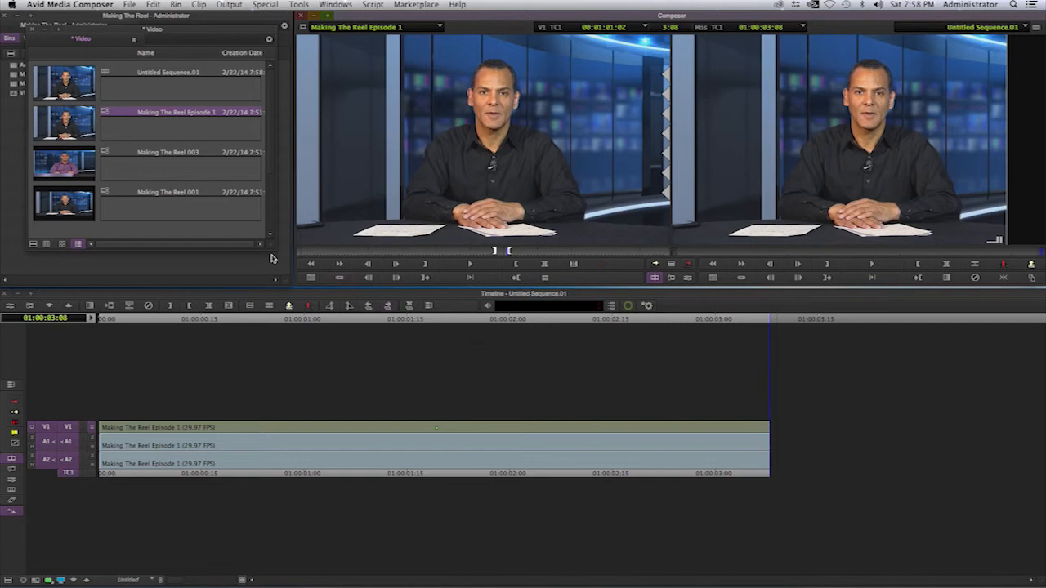
# Step: Load Making The Reel 003, mark it from 00;09;28;09 to 00;10;05;20, and splice it onto the end of the sequence
pyautogui.doubleClick(71, 170)
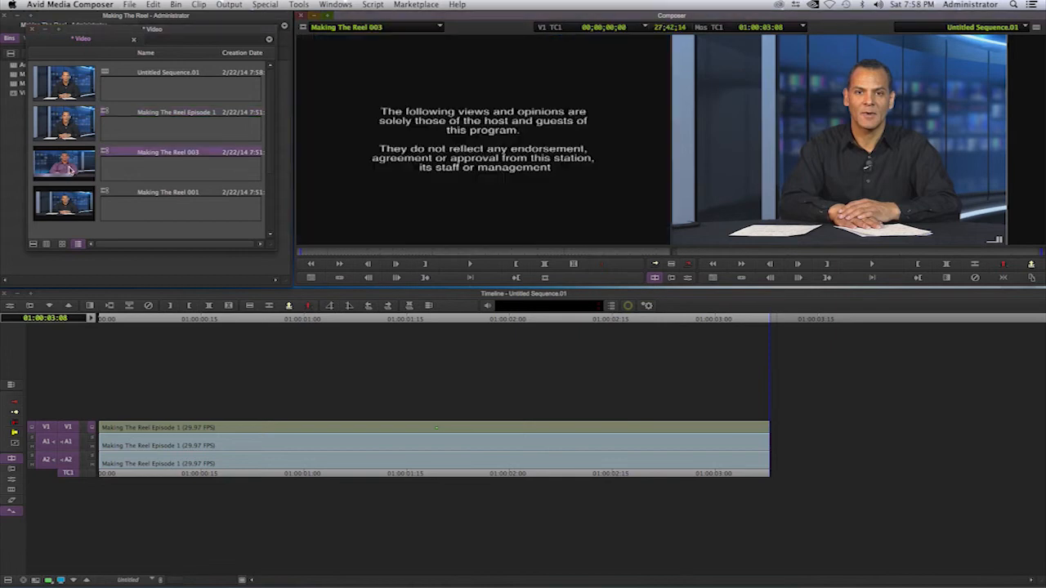
pyautogui.click(425, 252)
pyautogui.press('i')
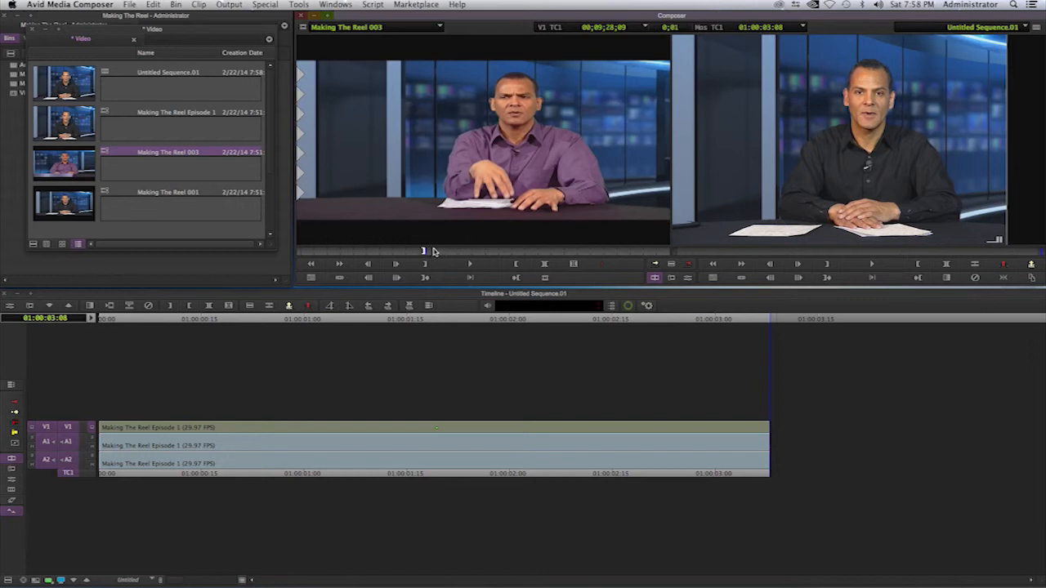
pyautogui.click(433, 253)
pyautogui.press('o')
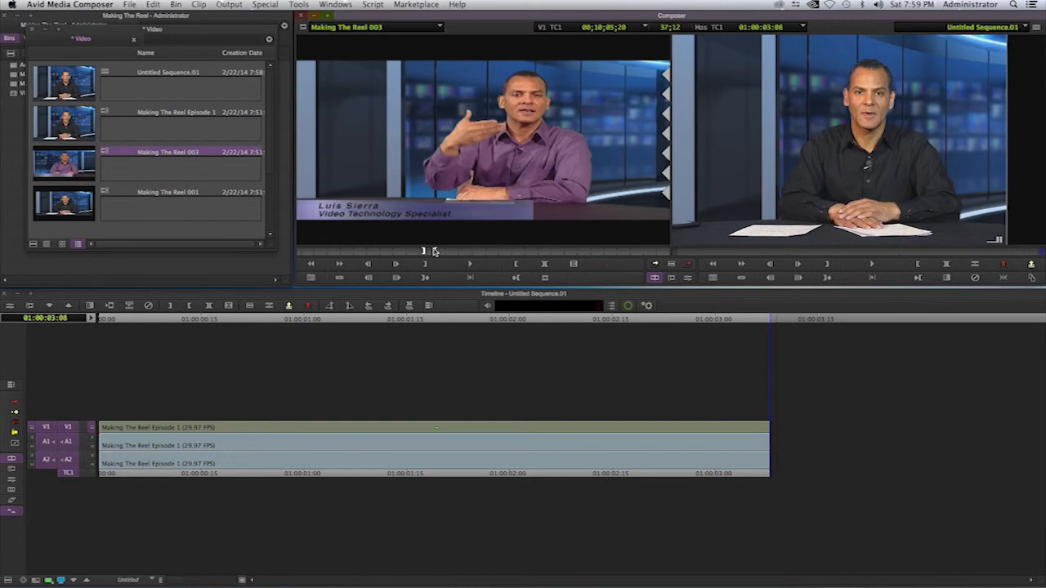
pyautogui.press('v')
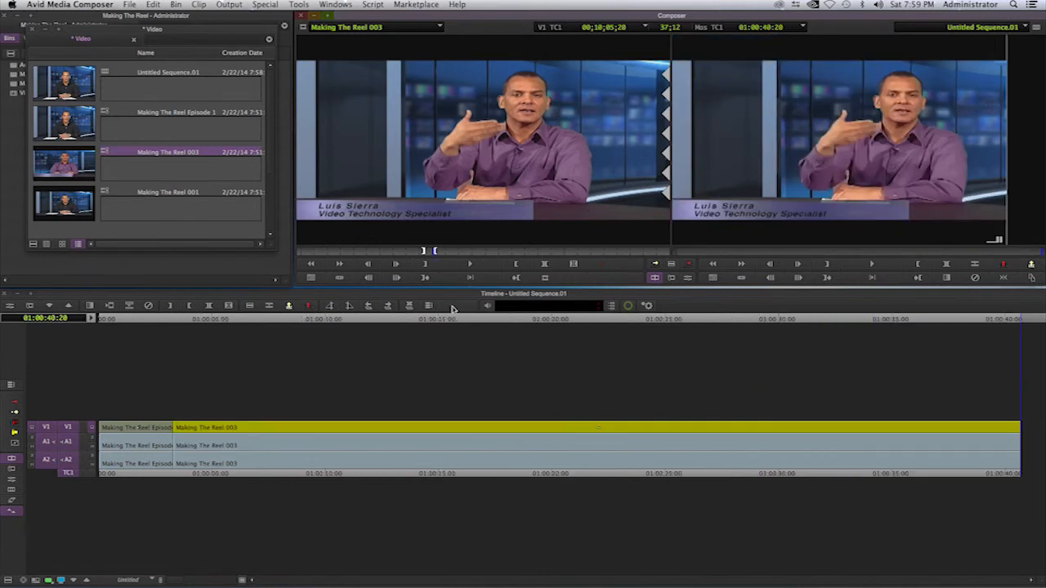
# Step: Park the timeline position at 01:00:01:14 and add a new video track V2 and a new audio track A3
pyautogui.click(680, 320)
pyautogui.moveTo(680, 319); pyautogui.dragTo(147, 330)
pyautogui.moveTo(233, 344); pyautogui.dragTo(131, 347)
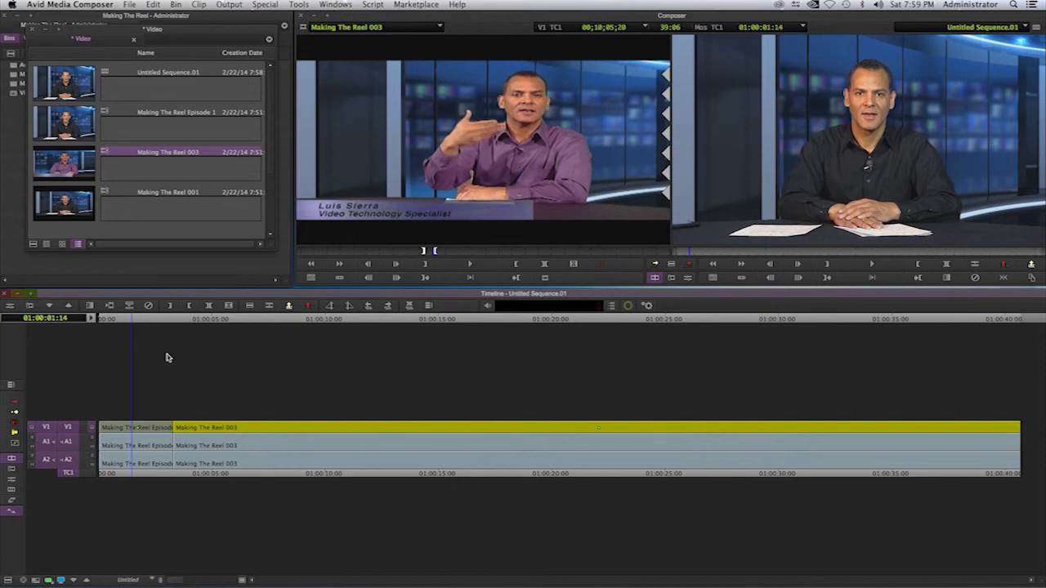
pyautogui.press('super+y')
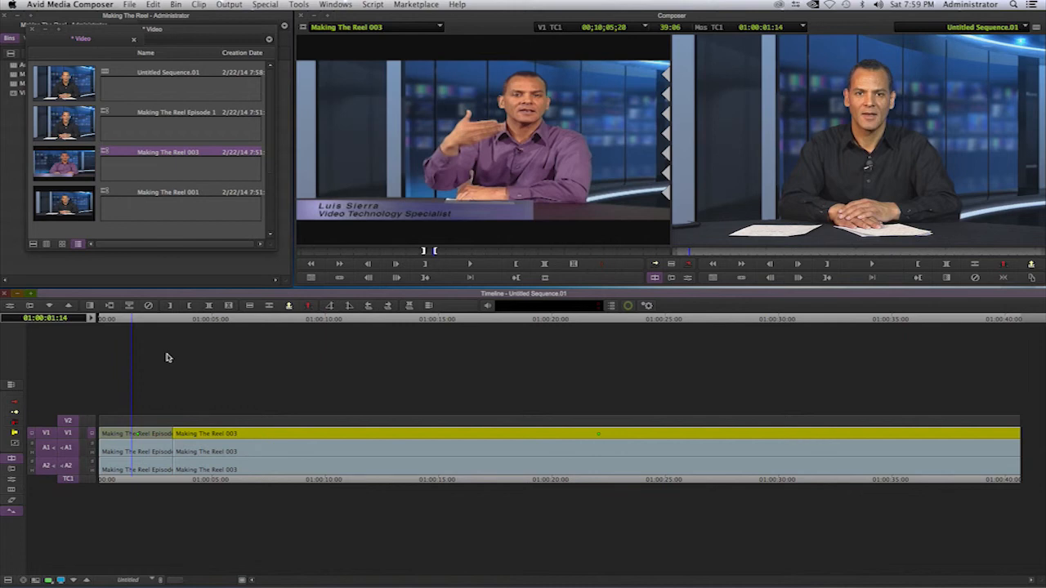
pyautogui.press('super+u')
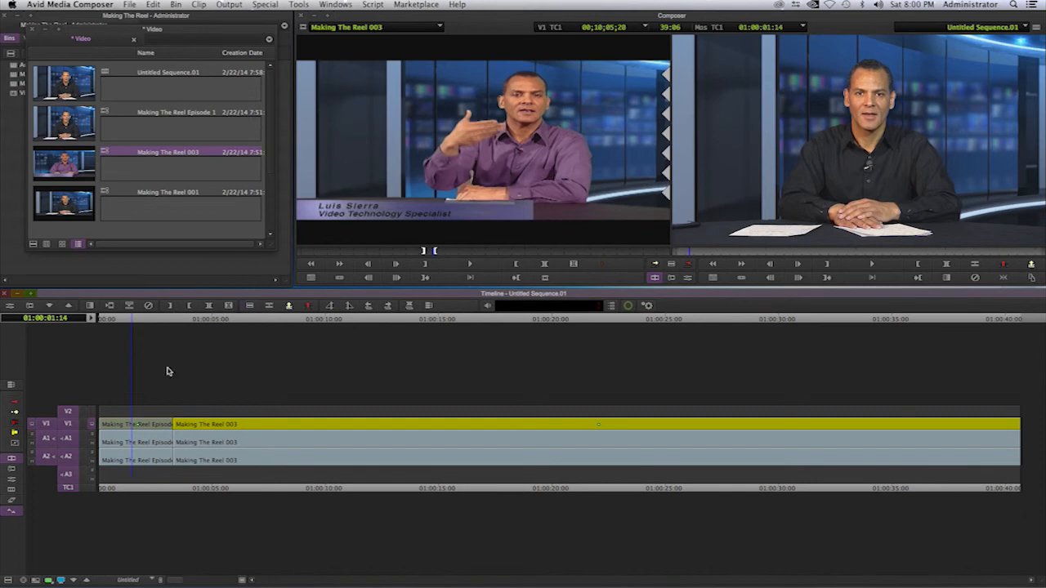
# Step: Park the timeline position at 01:00:07:09 and patch source track V1 to record track V2
pyautogui.moveTo(202, 320); pyautogui.dragTo(264, 334)
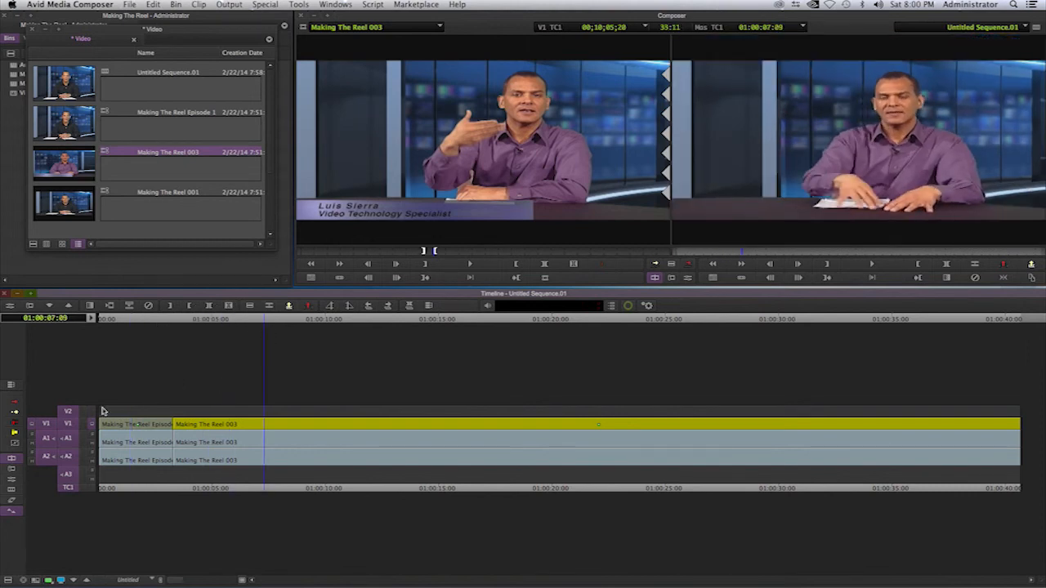
pyautogui.click(47, 425)
pyautogui.moveTo(47, 425); pyautogui.dragTo(47, 427)
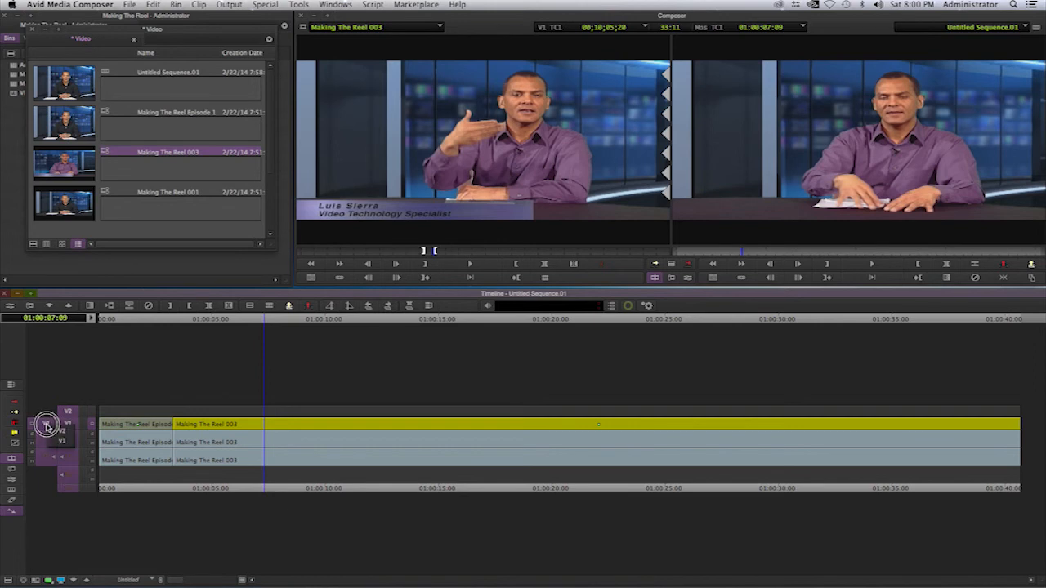
pyautogui.moveTo(46, 425)
pyautogui.mouseDown()
pyautogui.moveTo(72, 412)
pyautogui.moveTo(47, 425)
pyautogui.mouseUp()
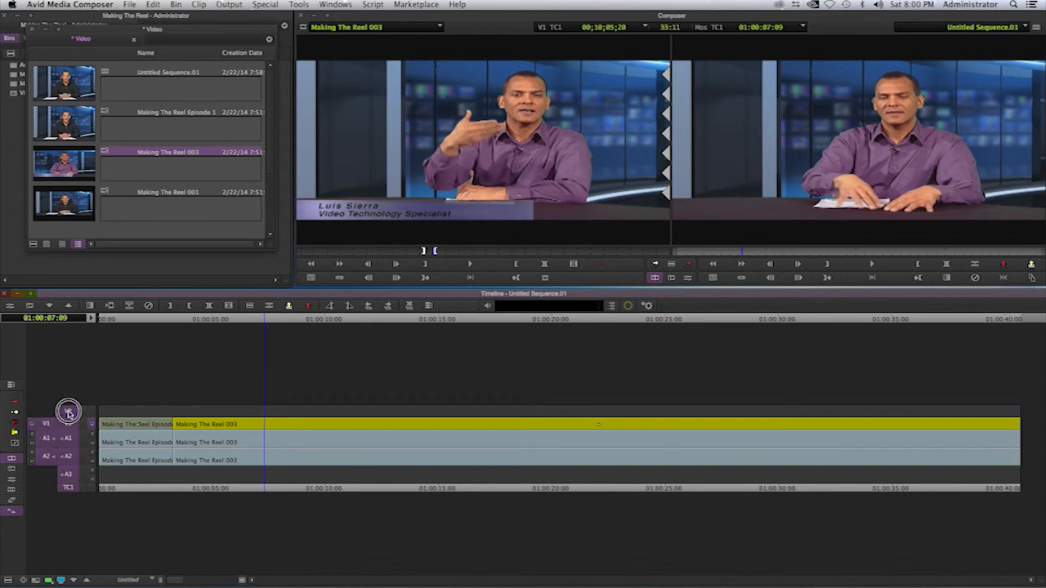
pyautogui.moveTo(51, 422); pyautogui.dragTo(70, 412)
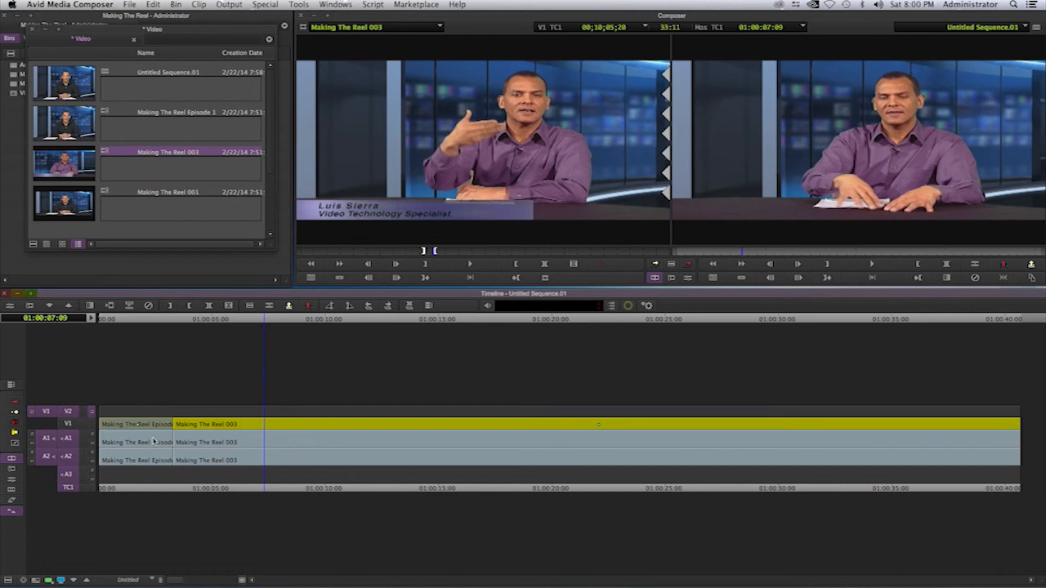
# Step: Patch source A1 to record track A3 and deselect the source and record audio tracks
pyautogui.click(67, 440)
pyautogui.click(69, 460)
pyautogui.click(67, 478)
pyautogui.click(47, 477)
pyautogui.click(47, 459)
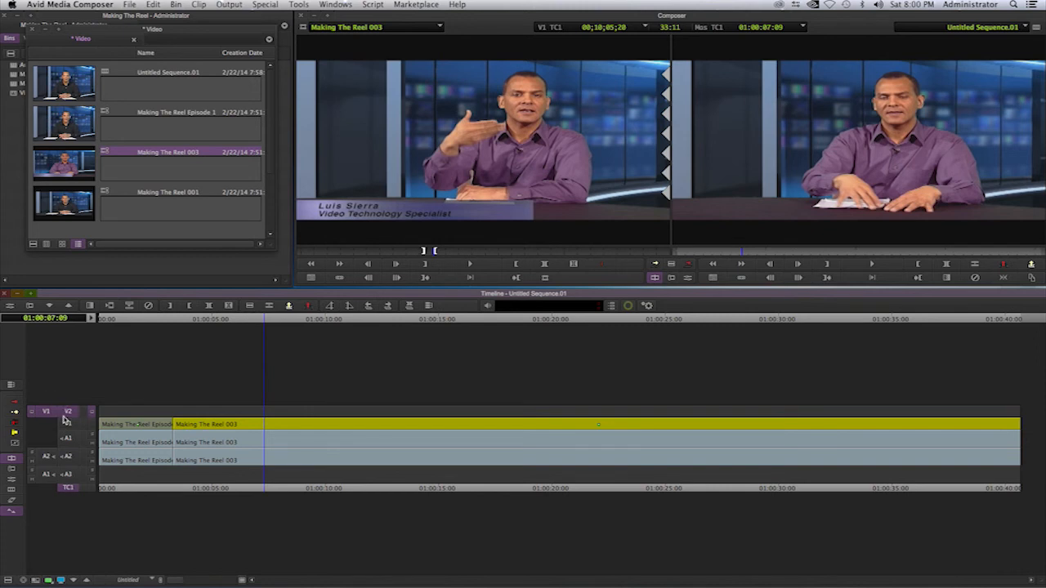
pyautogui.click(47, 458)
pyautogui.click(69, 459)
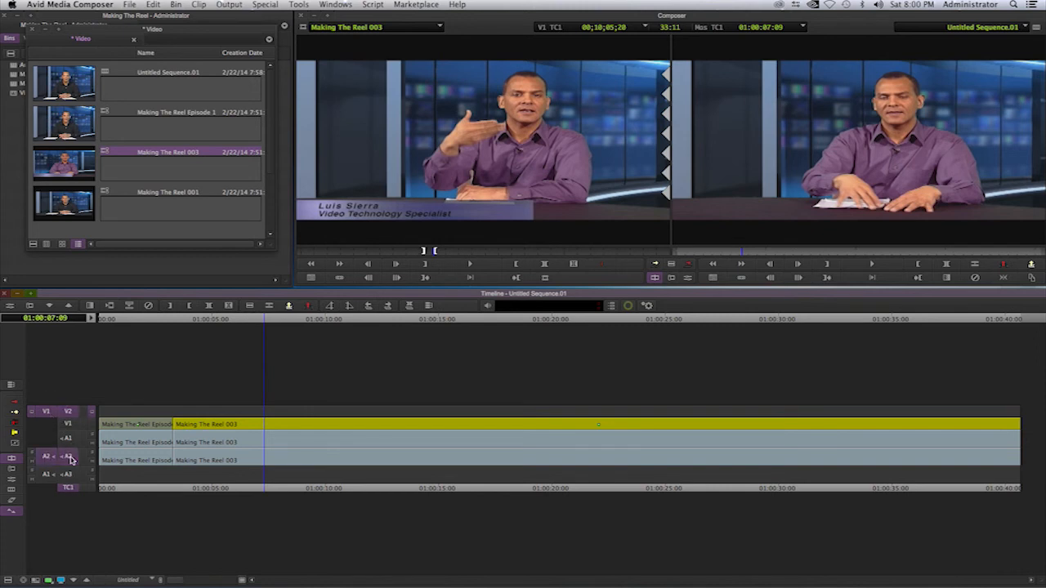
pyautogui.click(46, 474)
pyautogui.click(67, 475)
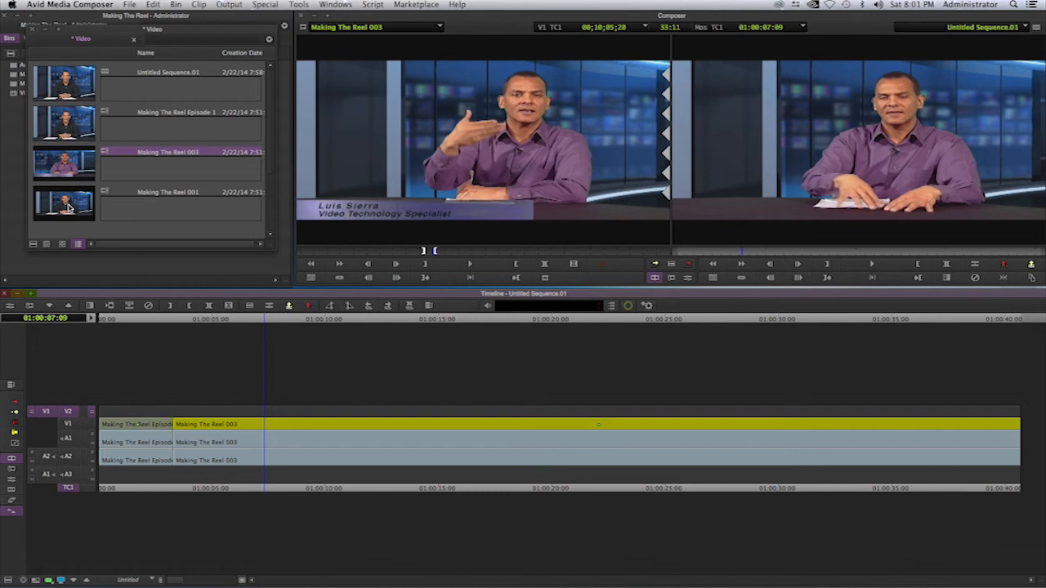
# Step: Load Making The Reel 001, mark it from 00;13;03;11 to 00;13;28;15, and overwrite it onto V2 at 01:00:07:09
pyautogui.moveTo(69, 209); pyautogui.dragTo(356, 235)
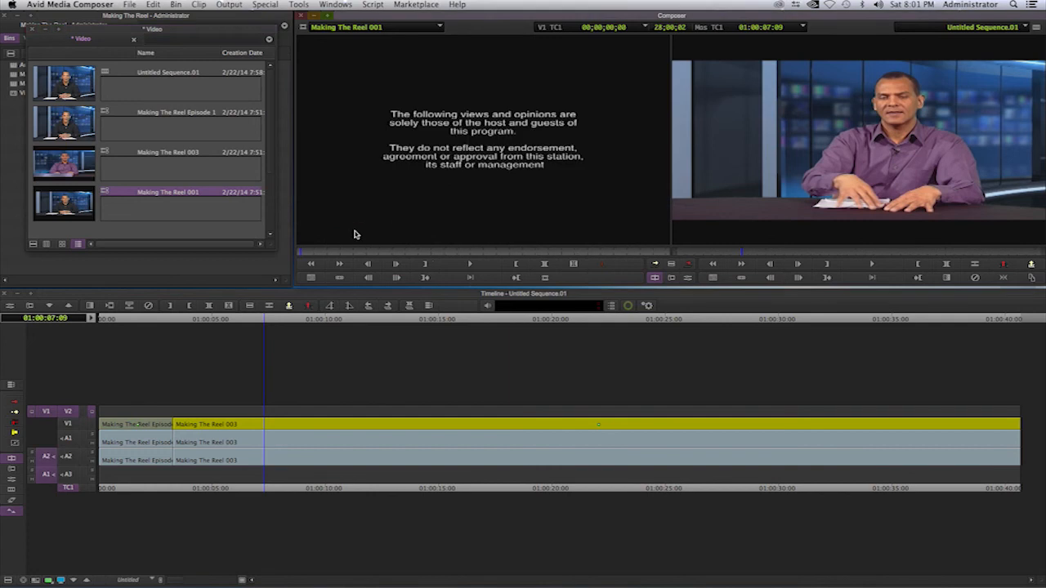
pyautogui.click(471, 252)
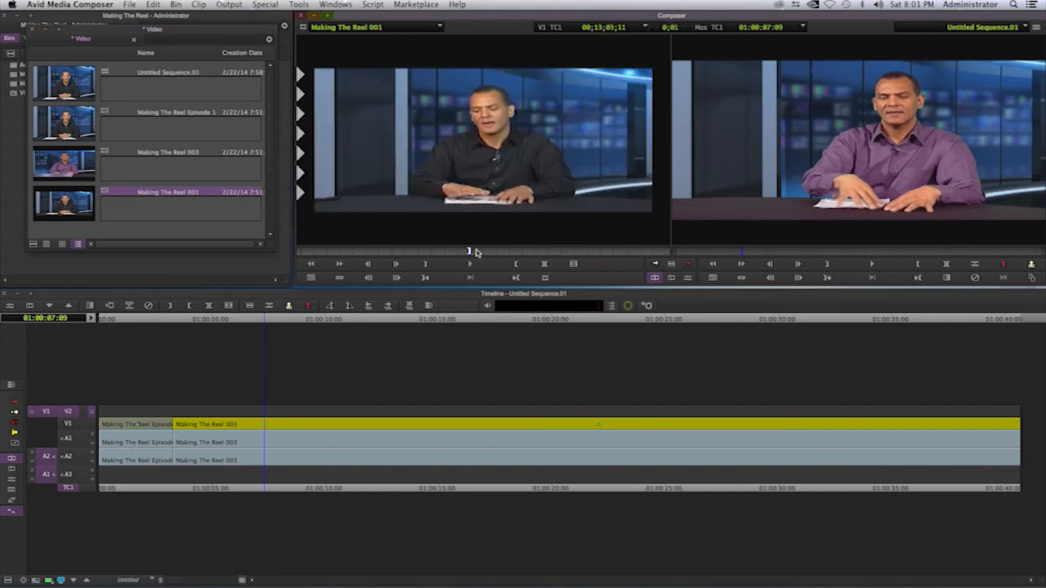
pyautogui.click(476, 251)
pyautogui.press('o')
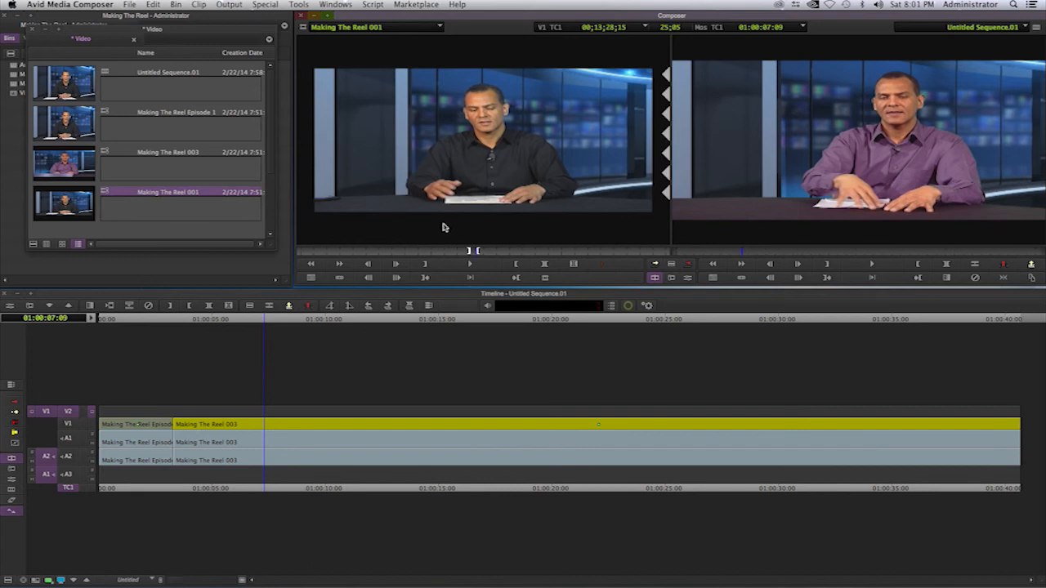
pyautogui.press('b')
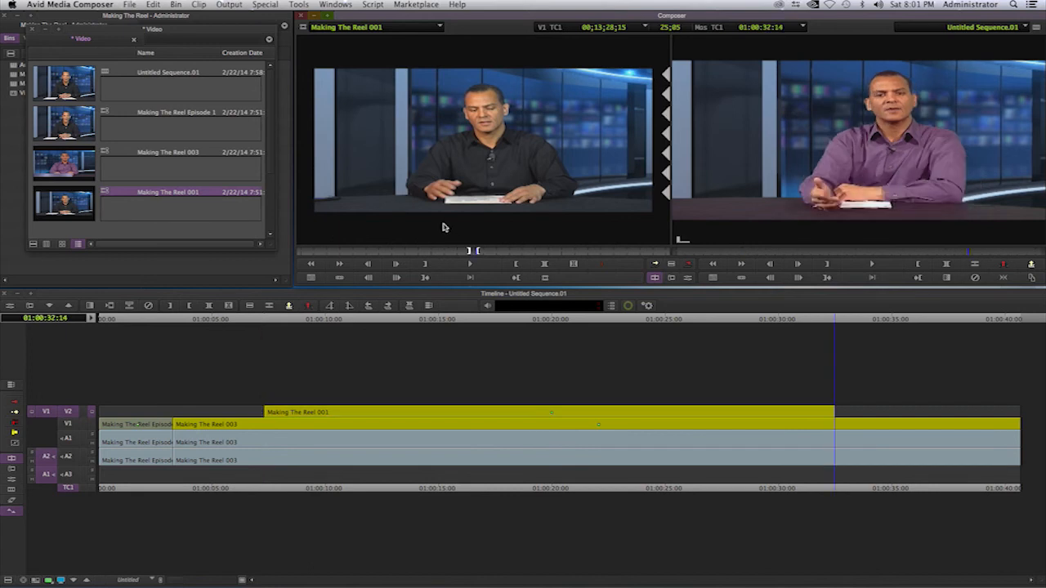
# Step: Scrub the sequence to 01:00:15:14 to view the V2 clip, then activate the record monitor and the source monitor in turn
pyautogui.moveTo(501, 320); pyautogui.dragTo(494, 364)
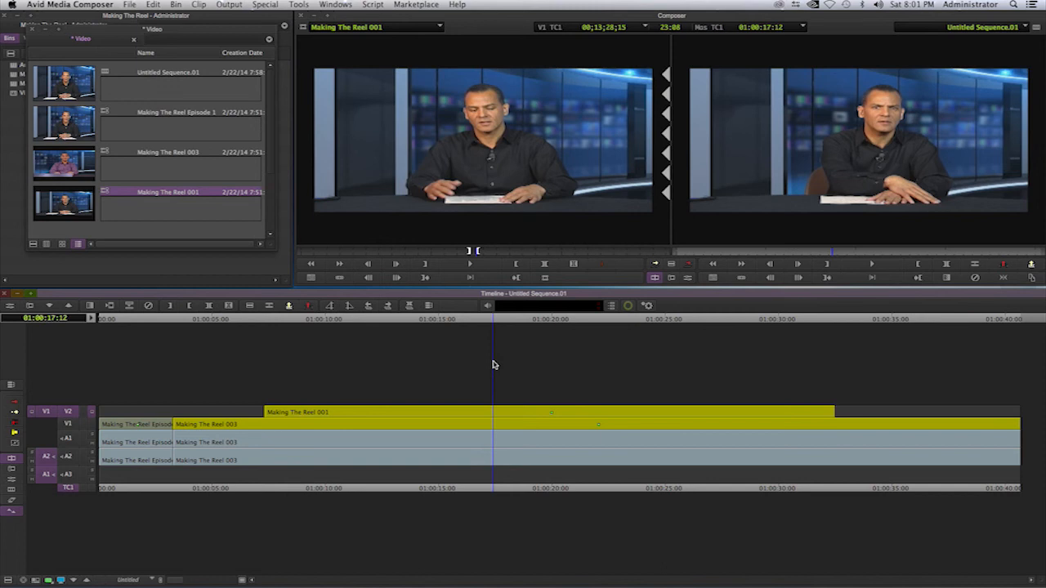
pyautogui.click(492, 321)
pyautogui.moveTo(492, 321); pyautogui.dragTo(447, 346)
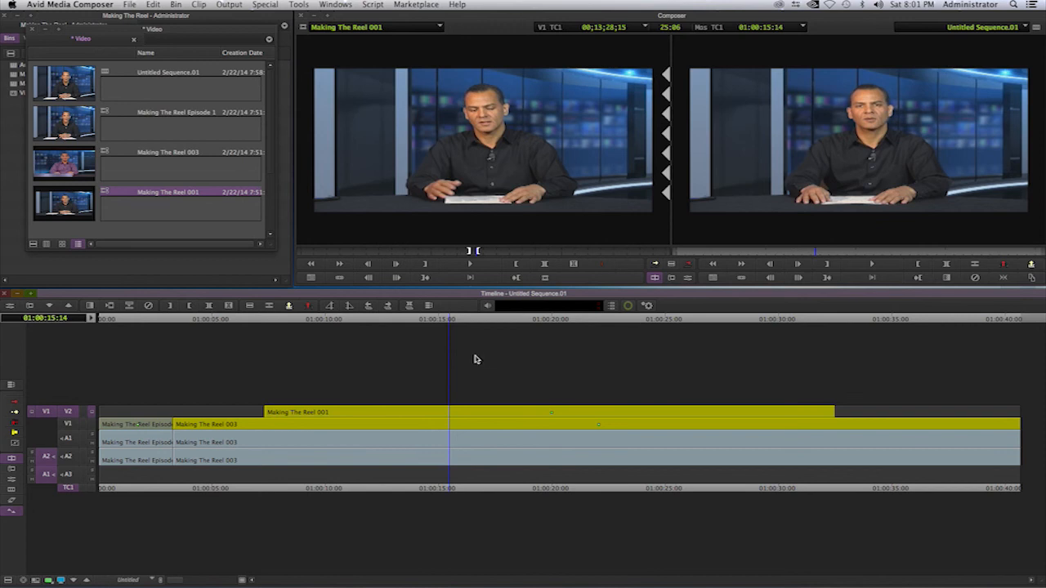
pyautogui.click(856, 165)
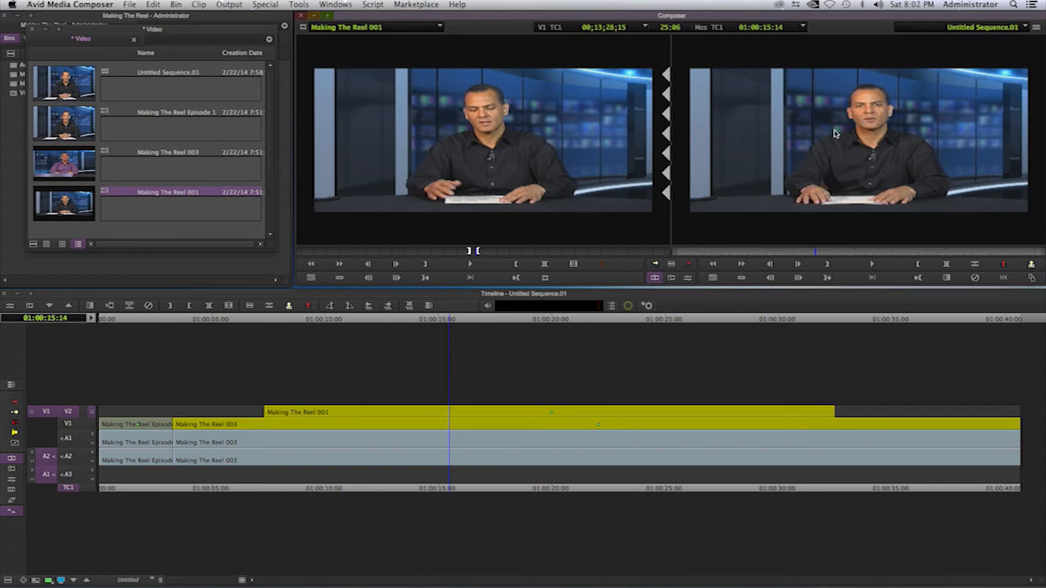
pyautogui.click(536, 139)
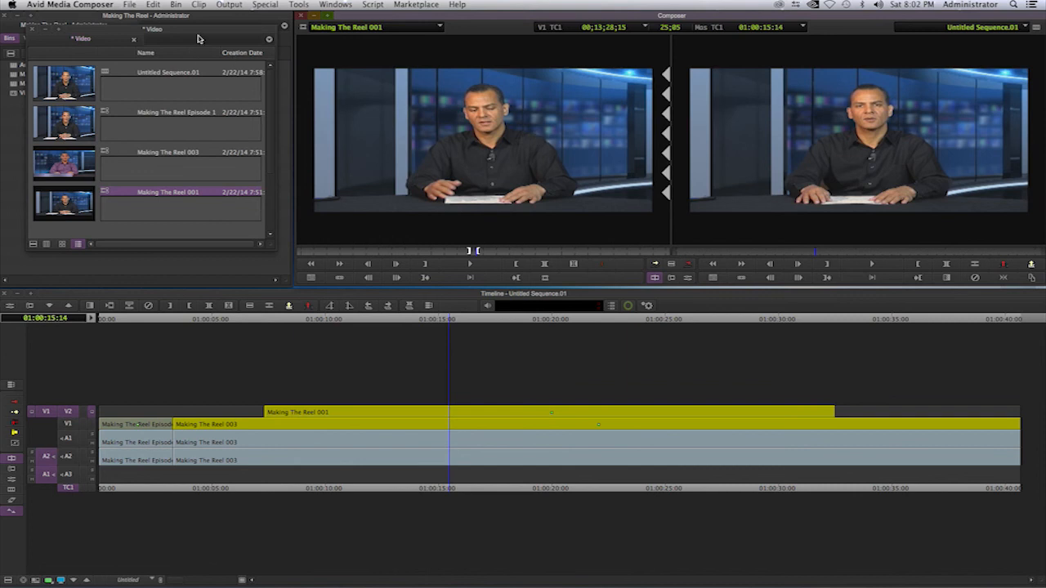
# Step: Move the Video bin window clear of the project's bin list, close it, and reopen it
pyautogui.moveTo(196, 41); pyautogui.dragTo(381, 82)
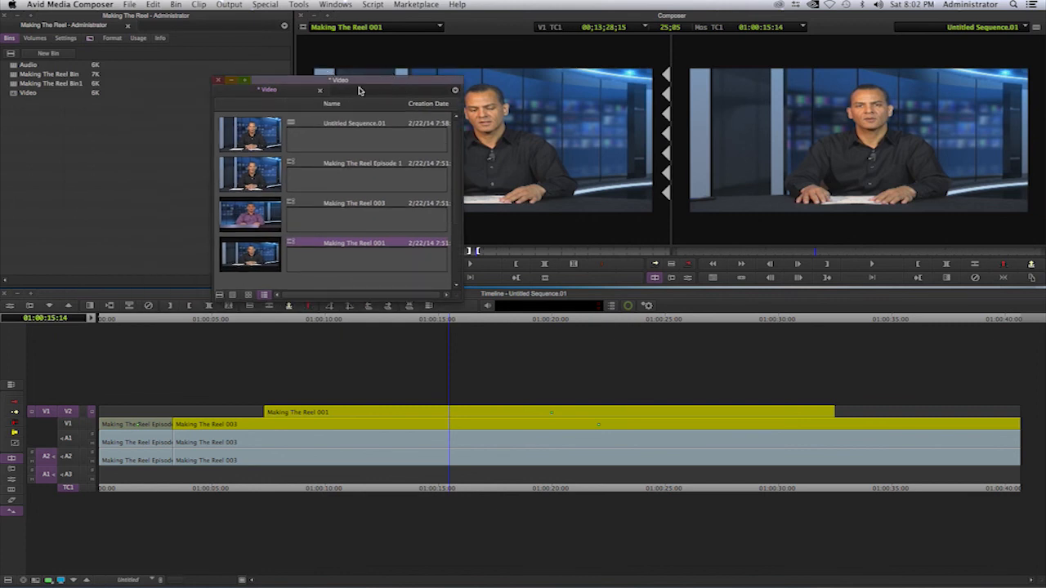
pyautogui.click(219, 83)
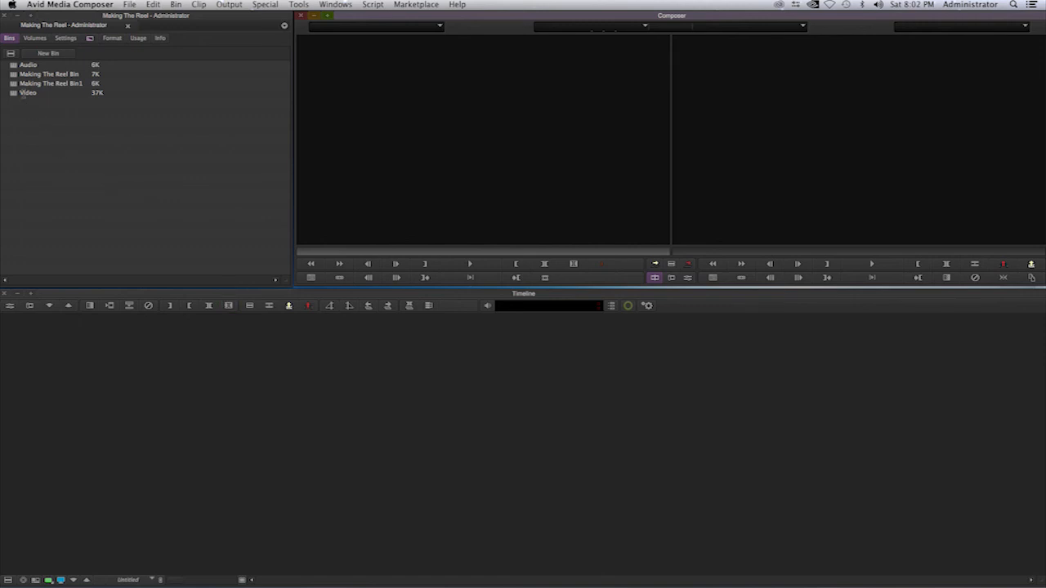
pyautogui.doubleClick(13, 95)
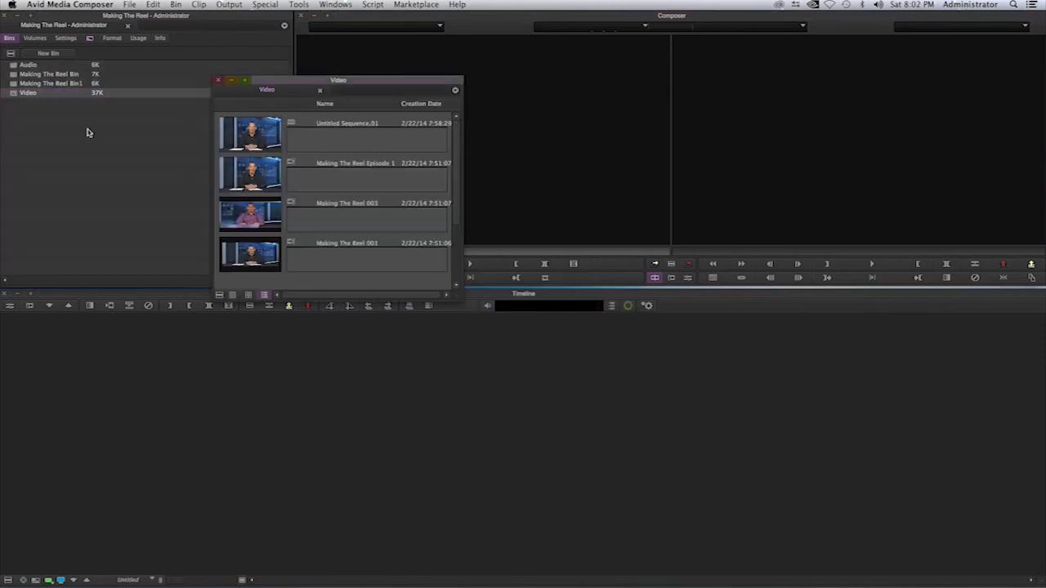
# Step: Rename the untitled sequence in the Video bin as Making The Reel and close the bin
pyautogui.click(345, 124)
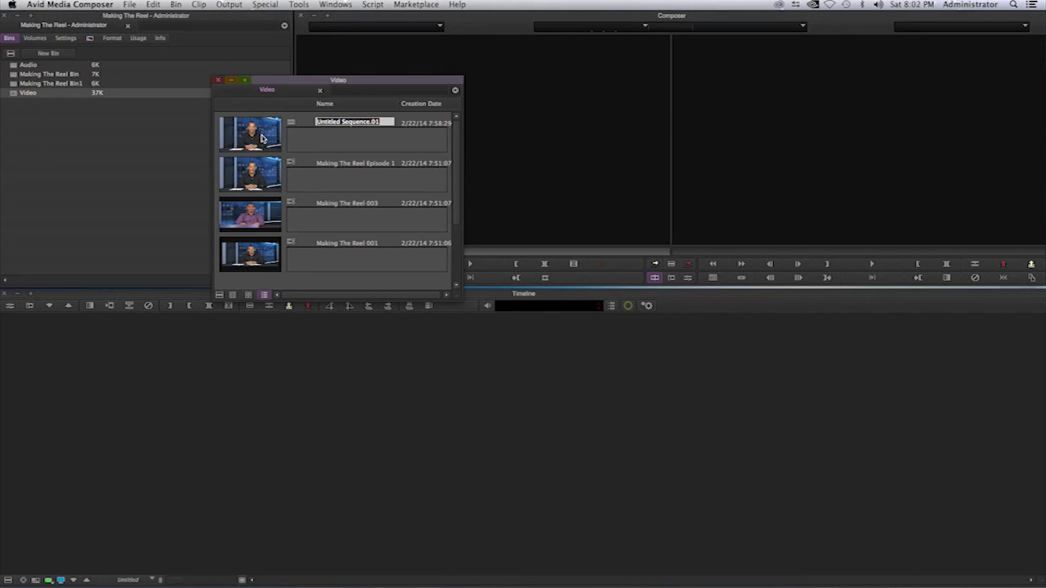
pyautogui.write('Making The Reel')
pyautogui.click(300, 146)
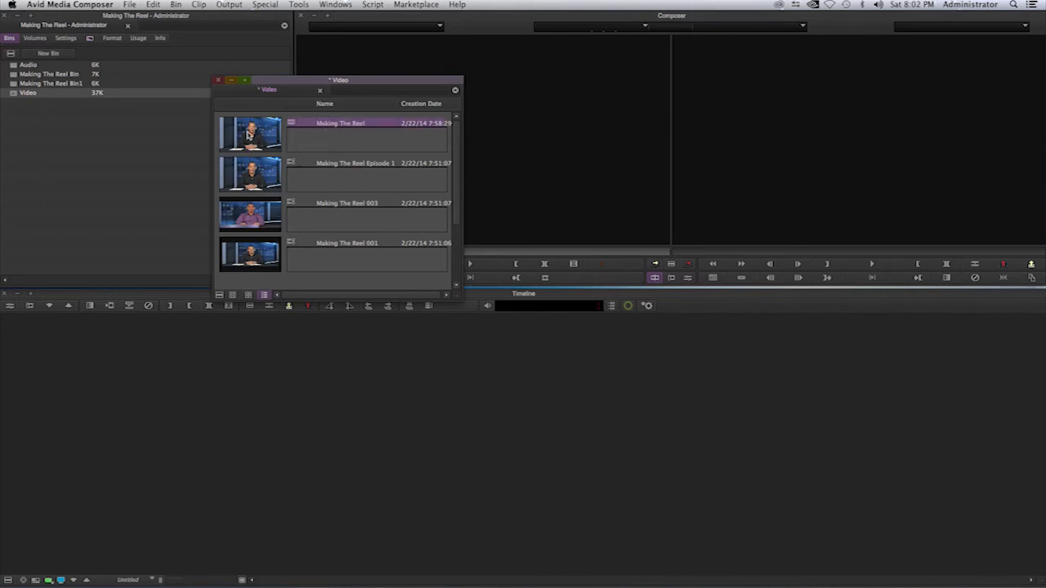
pyautogui.click(150, 150)
pyautogui.moveTo(150, 151); pyautogui.dragTo(56, 137)
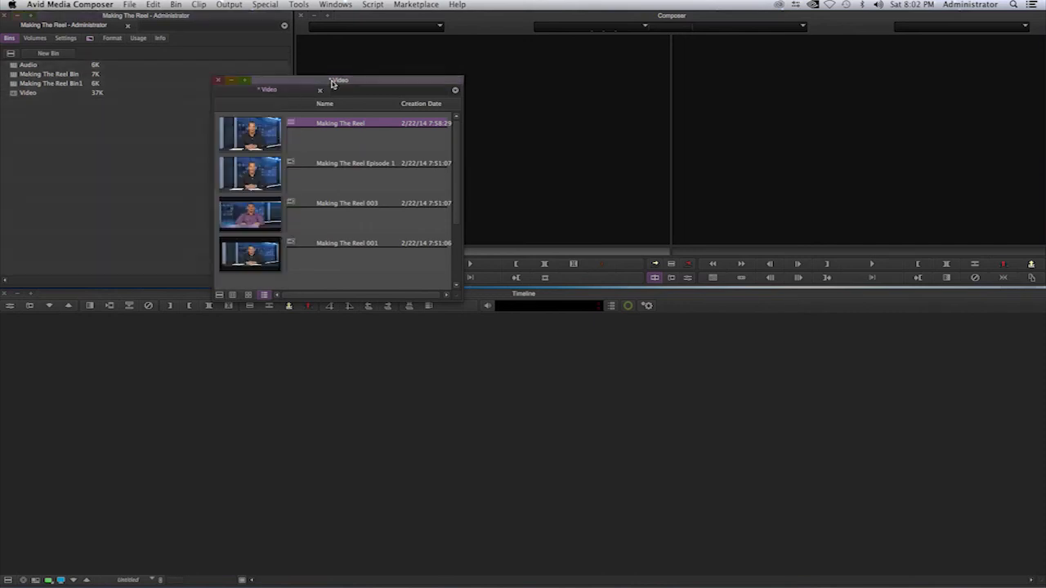
pyautogui.click(217, 80)
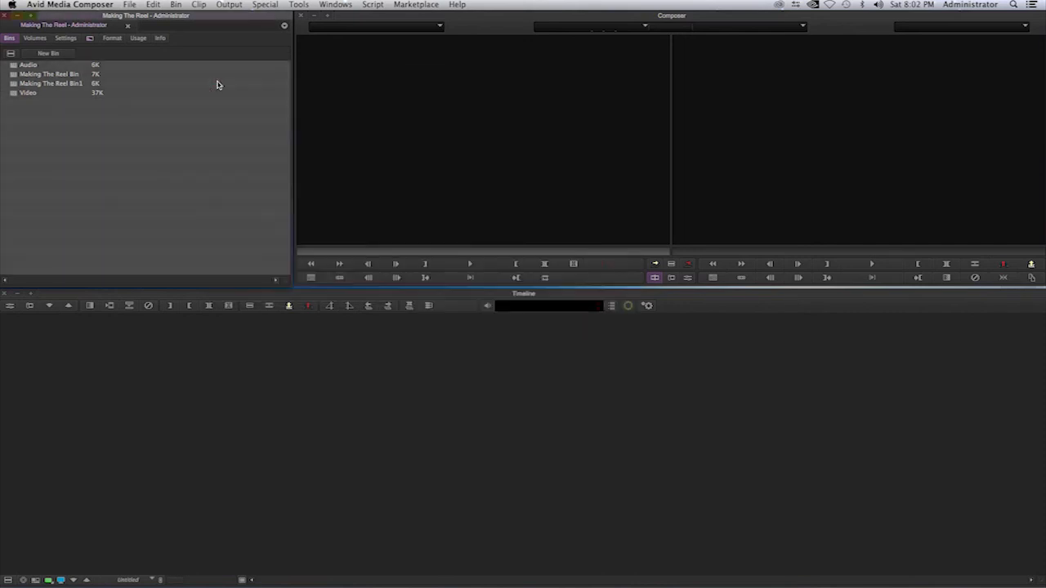